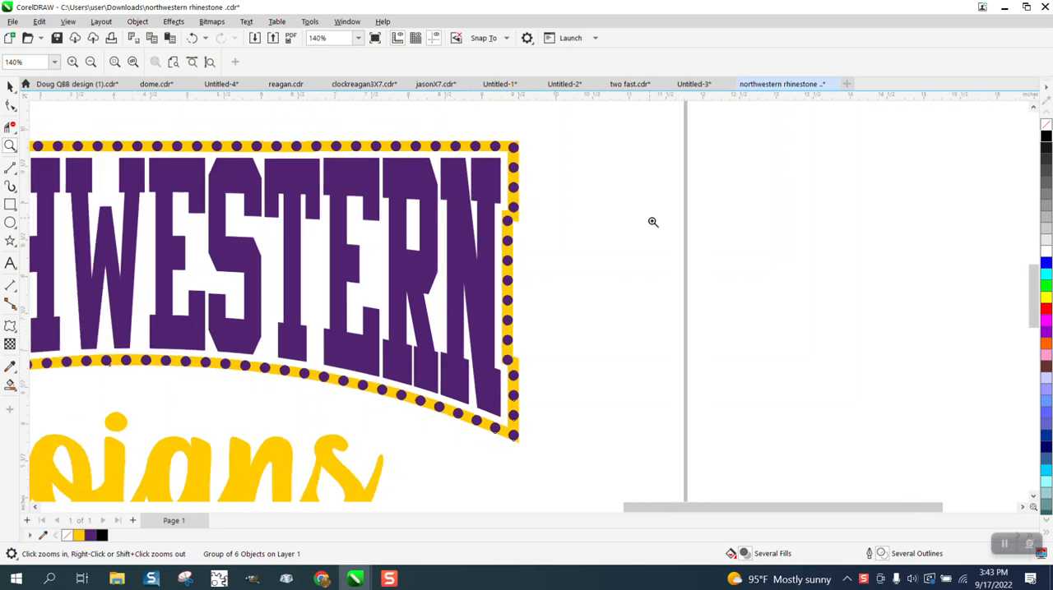
- Ungroup the Northwestern Trojans rhinestone artwork into separate objects
left_click_drag(135, 305, 168, 356)
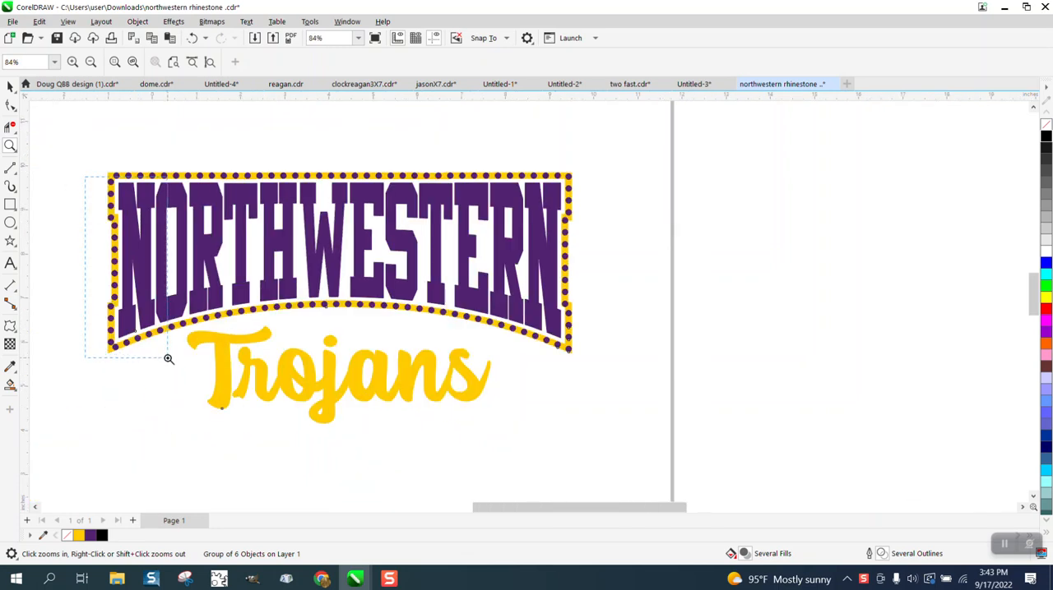
scroll(172, 328, "down", 4)
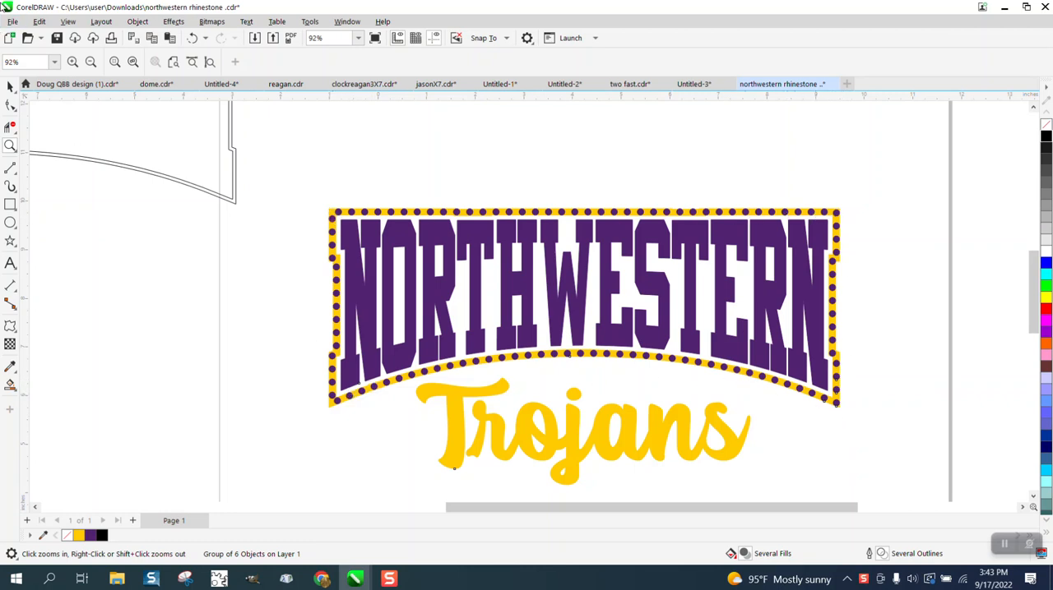
left_click(10, 86)
scroll(309, 113, "down", 1)
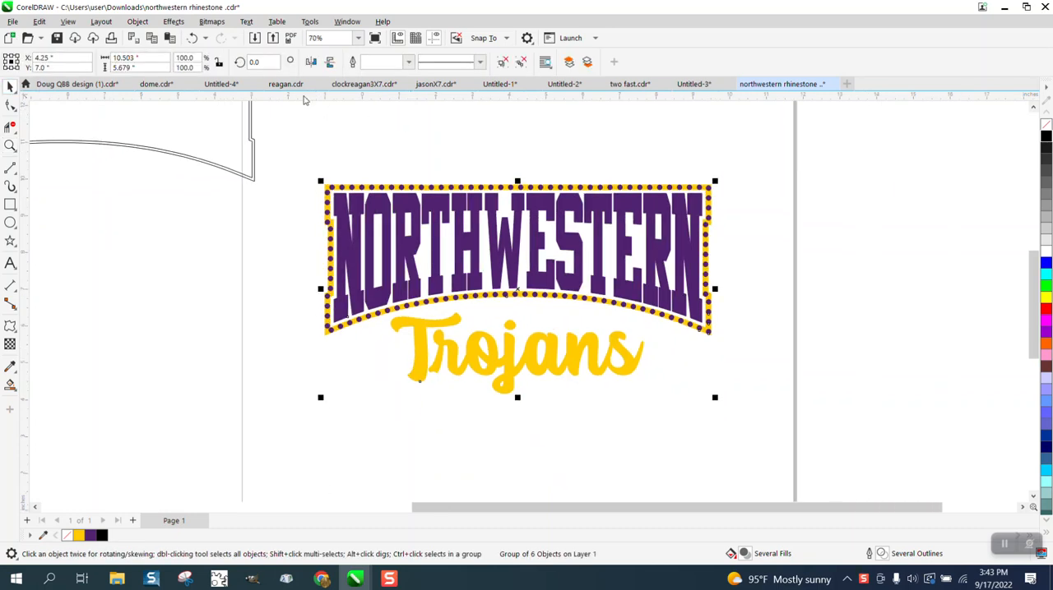
left_click(138, 21)
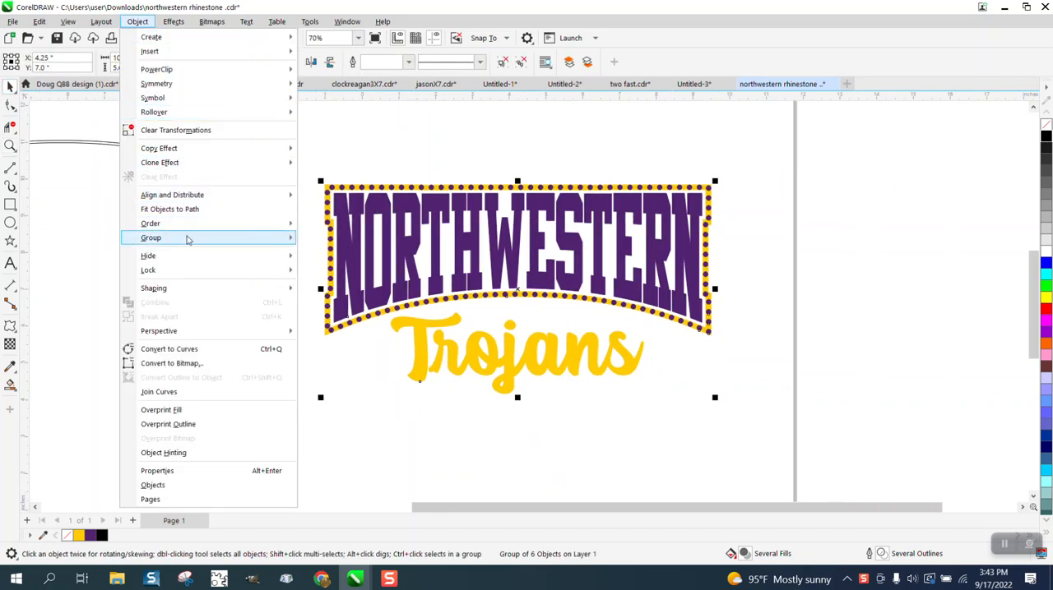
mouse_move(189, 239)
left_click(315, 253)
left_click(288, 220)
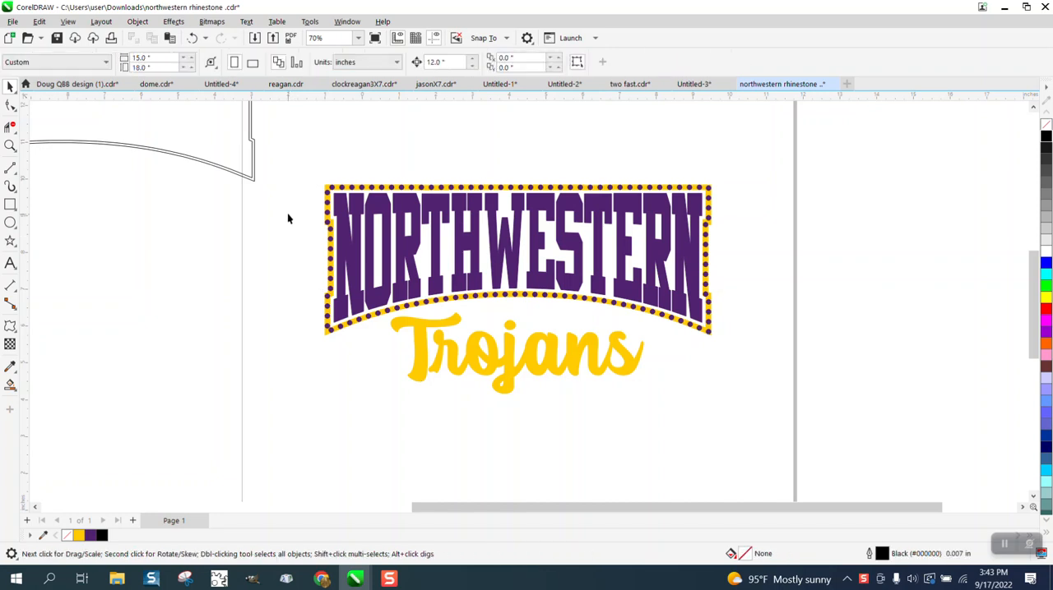
- Move the Trojans script and the NORTHWESTERN lettering 12 inches to the right, out of the dotted frame
left_click(489, 342)
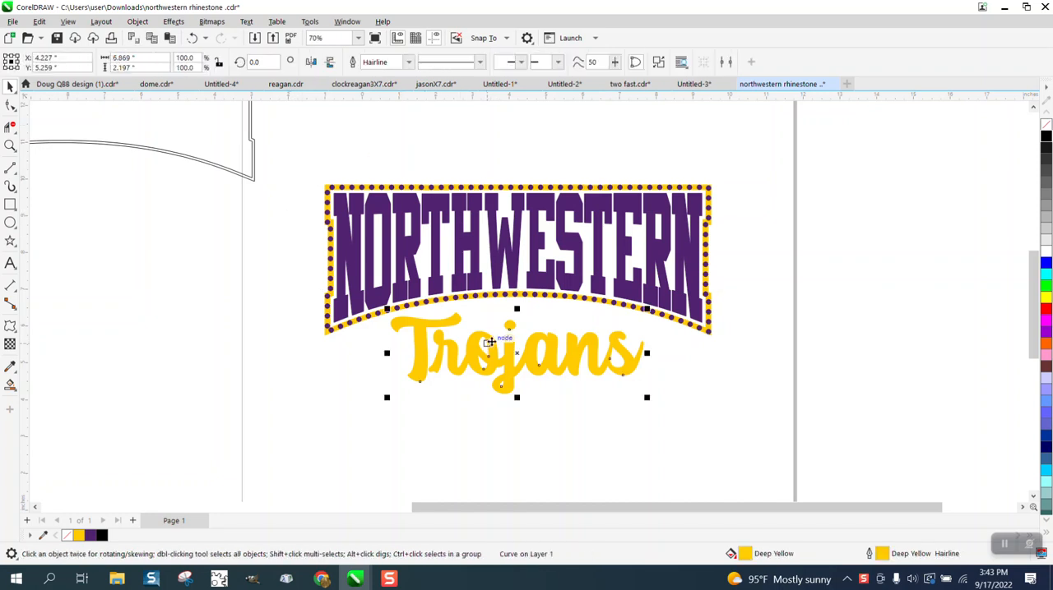
key("Right")
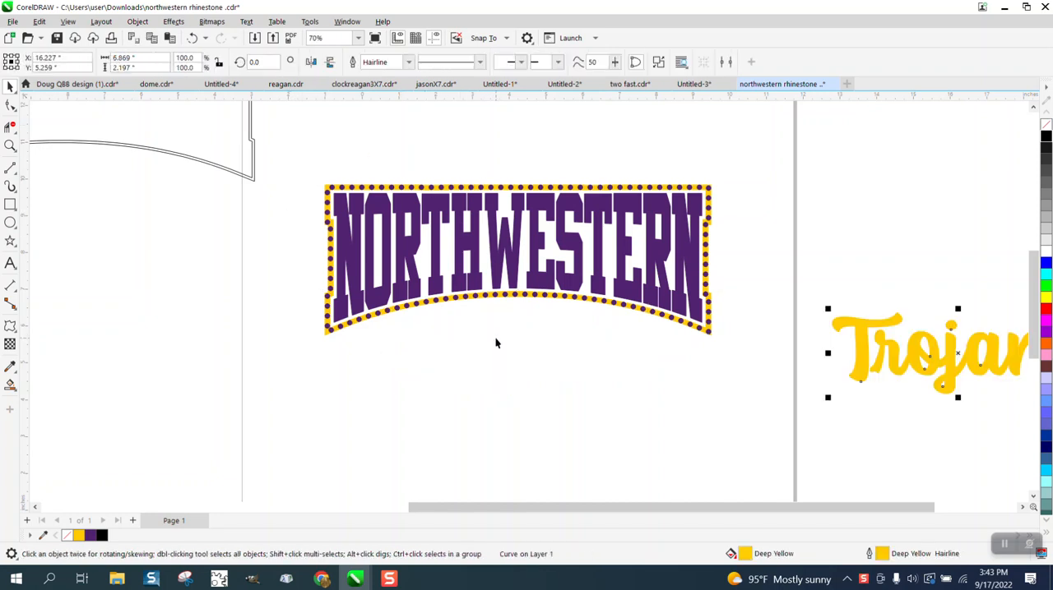
left_click(642, 285)
key("Right")
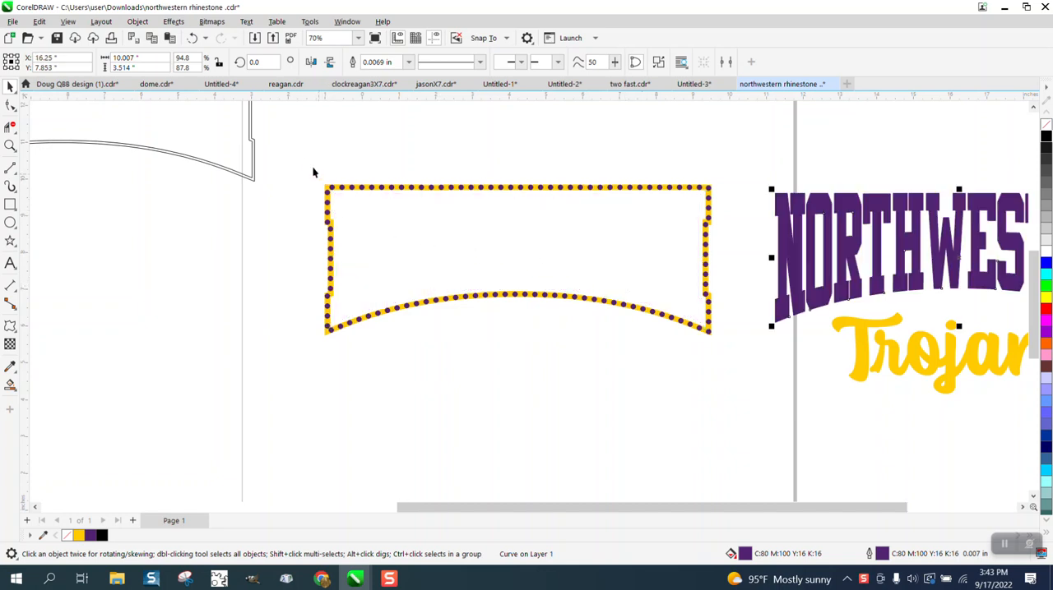
- Remove the fill from all the dotted frame's objects and give them a black outline
left_click_drag(306, 163, 643, 351)
left_click_drag(720, 376, 729, 371)
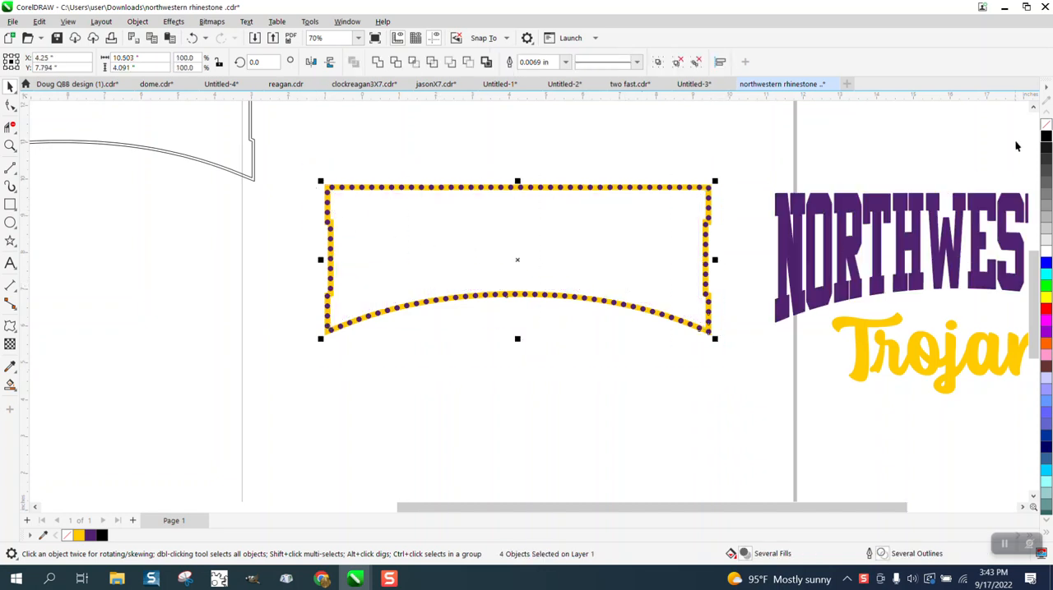
left_click(1045, 126)
right_click(1046, 135)
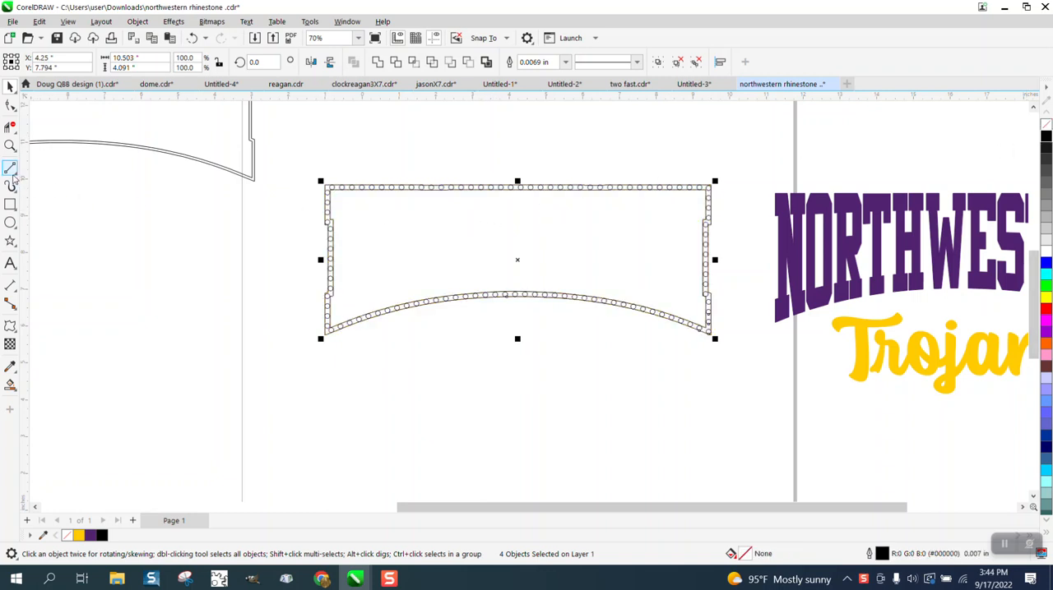
- Draw a straight vertical line about 6.36 inches tall and centre it on the page across the frame
left_click(10, 168)
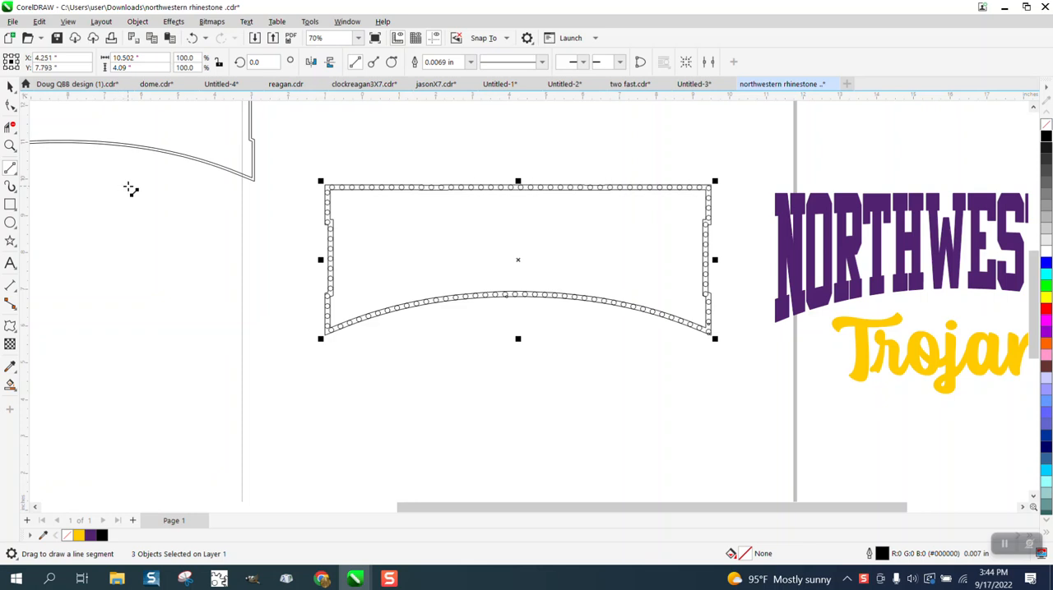
left_click_drag(129, 189, 115, 423)
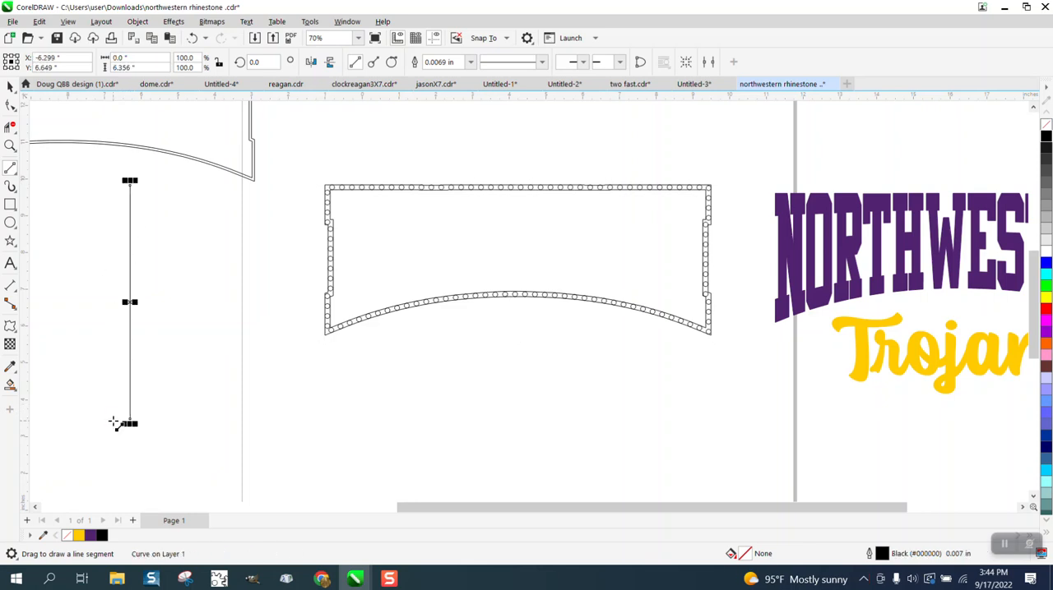
key("p")
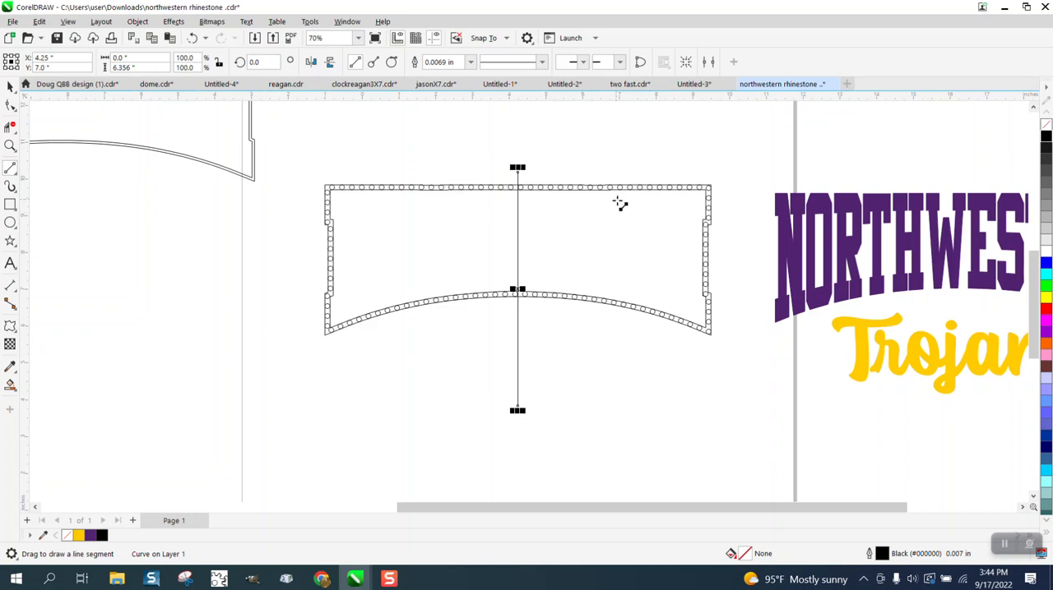
- Delete the half of the frame and its circles left of the vertical line with Virtual Segment Delete
left_click(9, 123)
left_click_drag(476, 374, 506, 356)
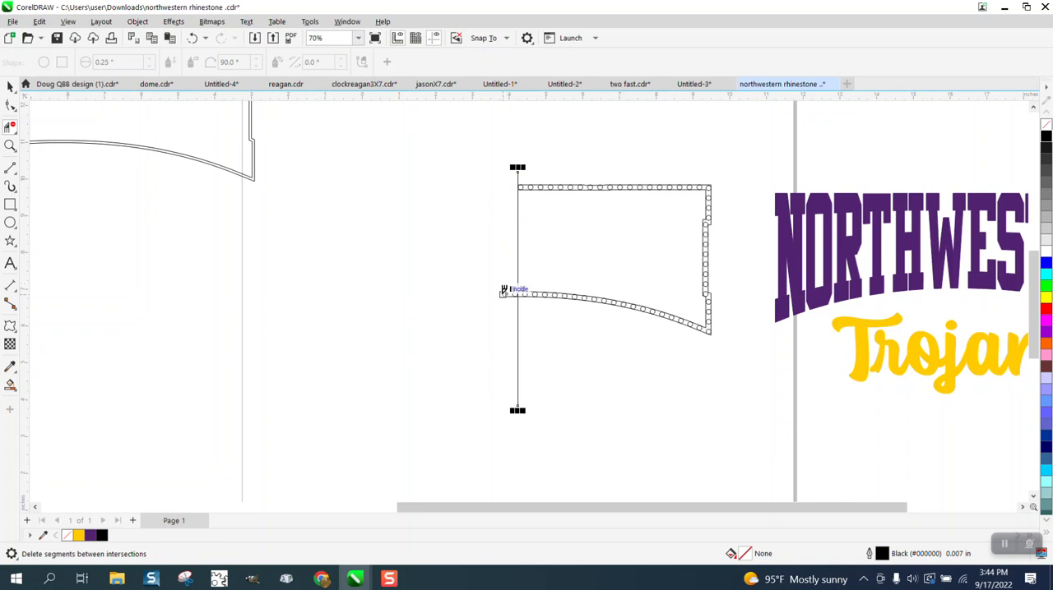
- Try to delete the leftover circles and bottom-edge segments just left of the vertical line with Virtual Segment Delete
left_click(10, 146)
left_click_drag(465, 277, 570, 312)
left_click(10, 127)
mouse_move(348, 268)
left_mouse_down()
mouse_move(430, 313)
mouse_move(433, 325)
mouse_move(294, 254)
left_mouse_up()
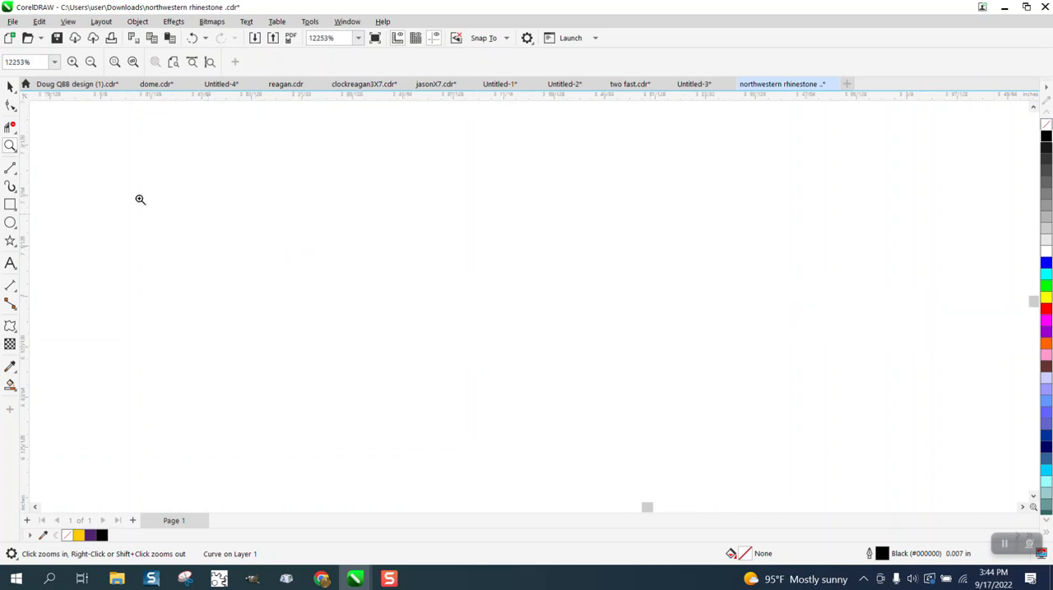
left_click(11, 129)
scroll(411, 282, "down", 5)
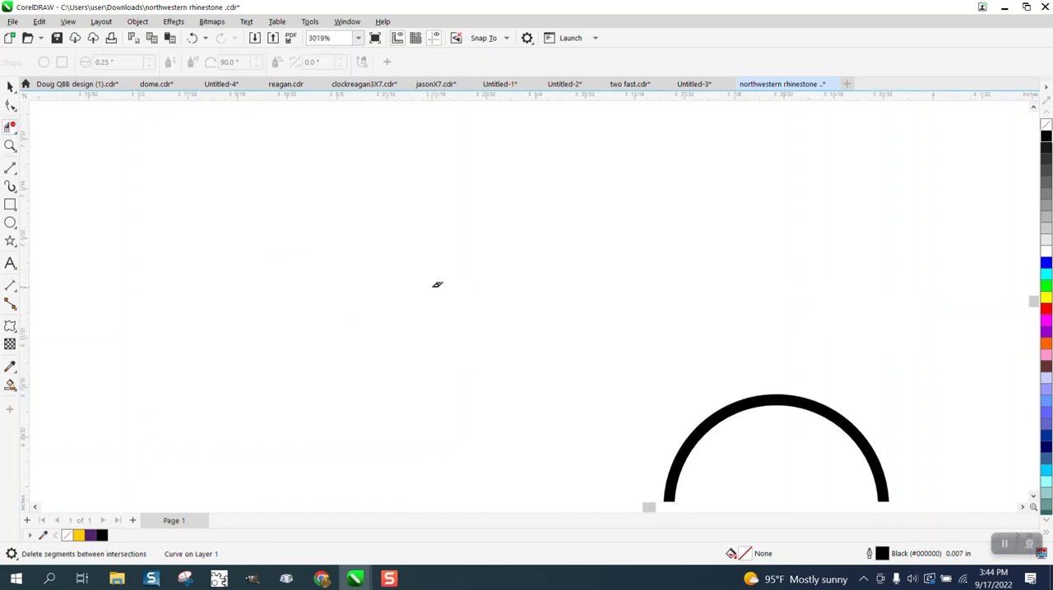
scroll(517, 290, "down", 2)
left_click_drag(535, 303, 697, 389)
scroll(432, 358, "down", 4)
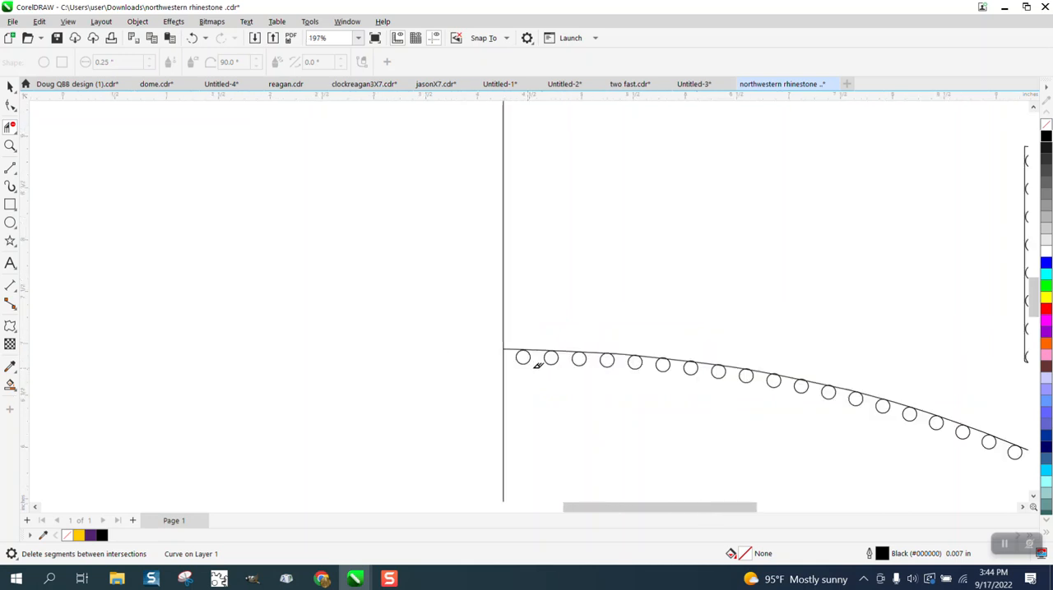
scroll(263, 277, "down", 2)
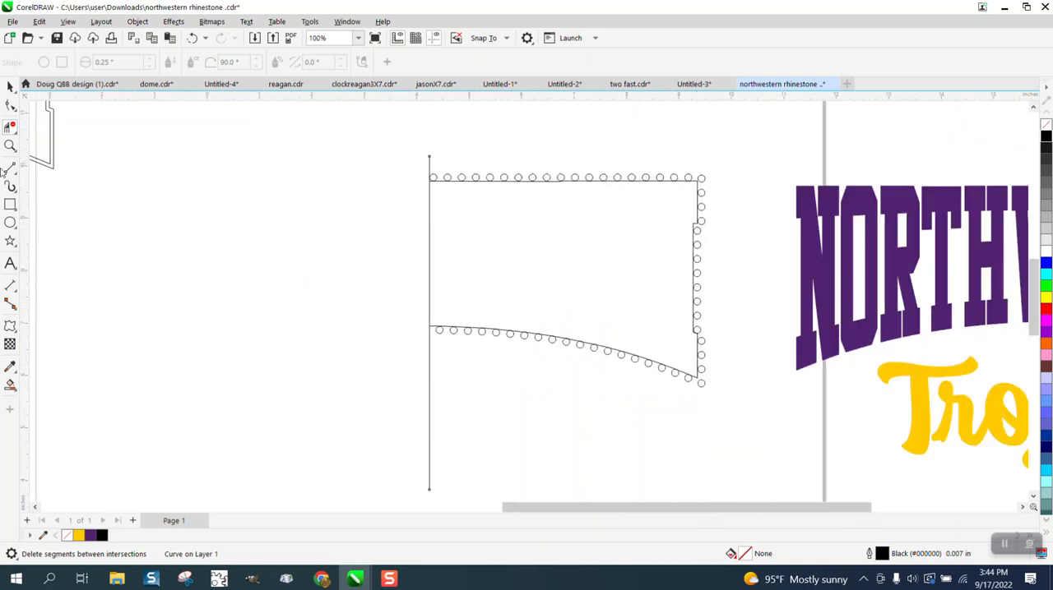
- Delete the vertical centre line and select the remaining right half of the frame
key("space")
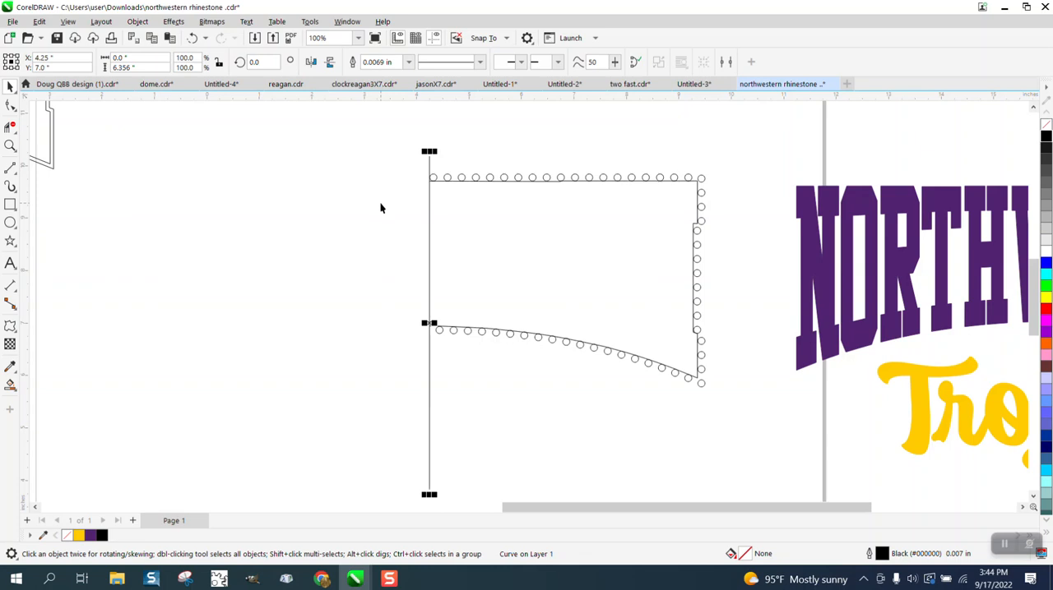
key("Delete")
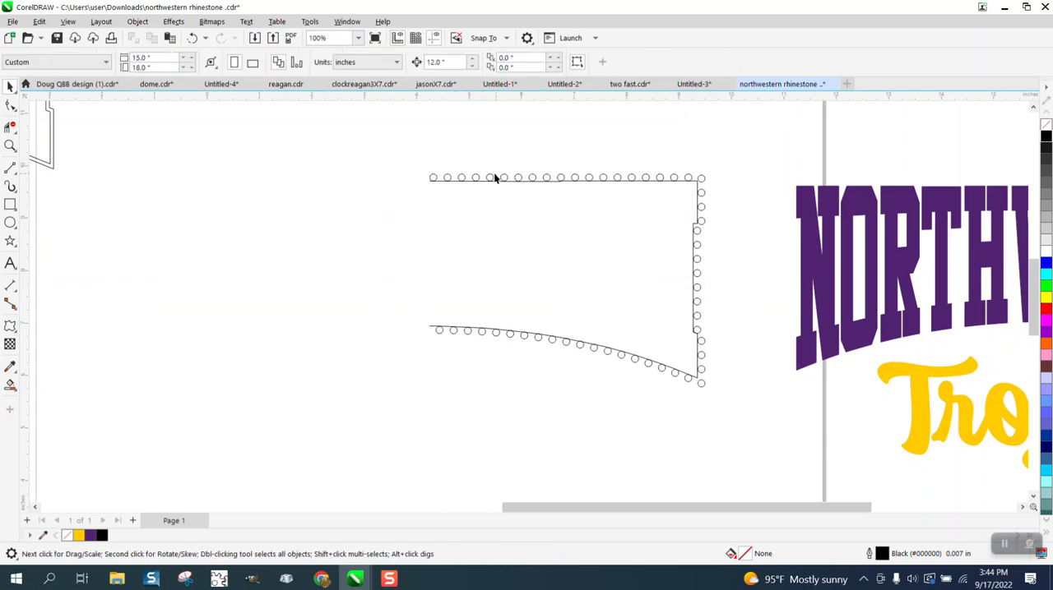
left_click_drag(733, 419, 735, 421)
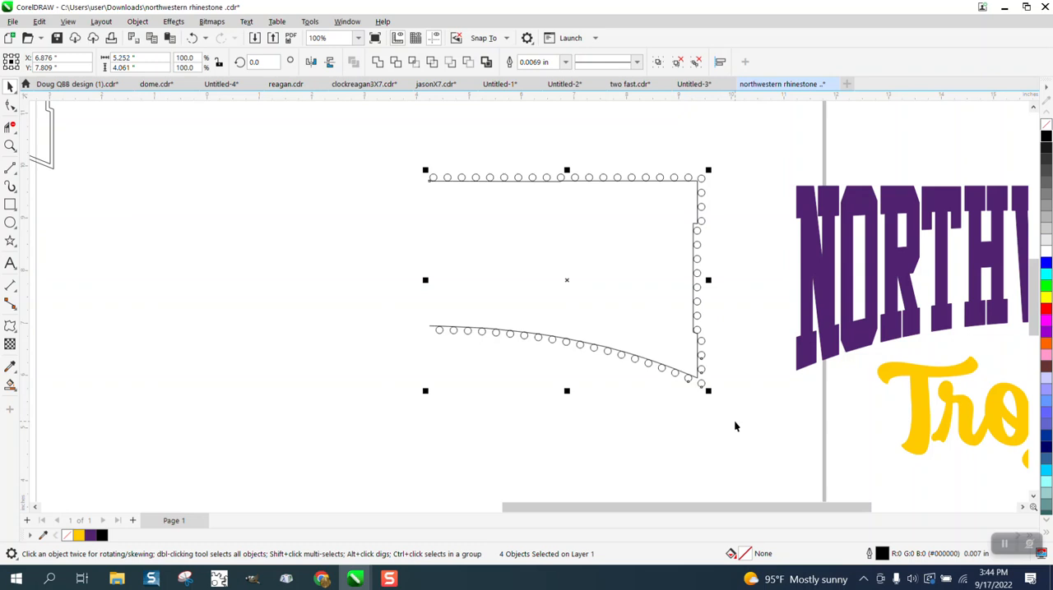
scroll(734, 426, "down", 5)
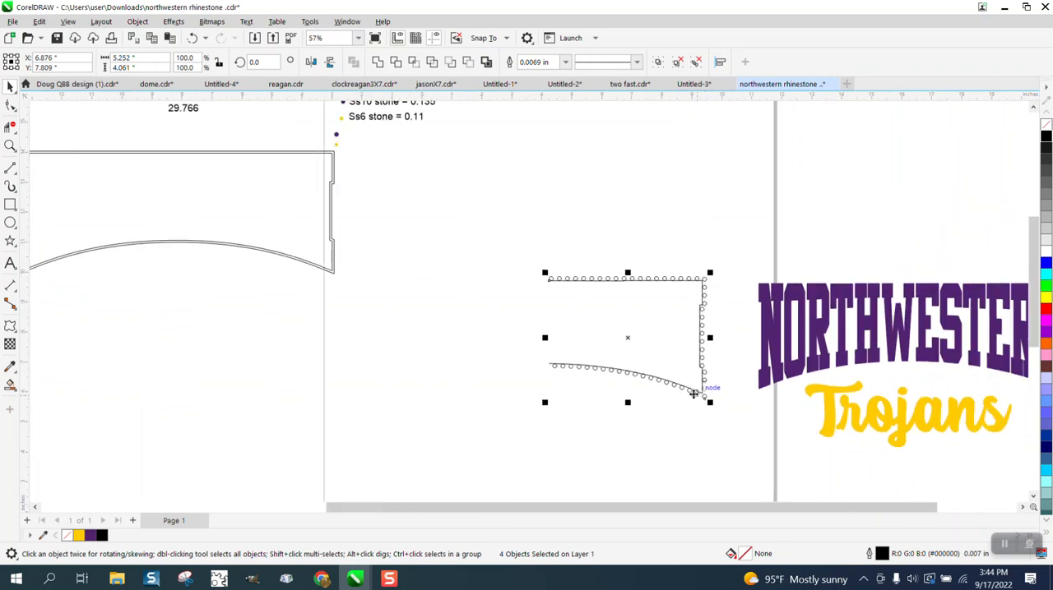
- Undo the centre line's deletion and the last segment deletion on the frame
left_click(194, 38)
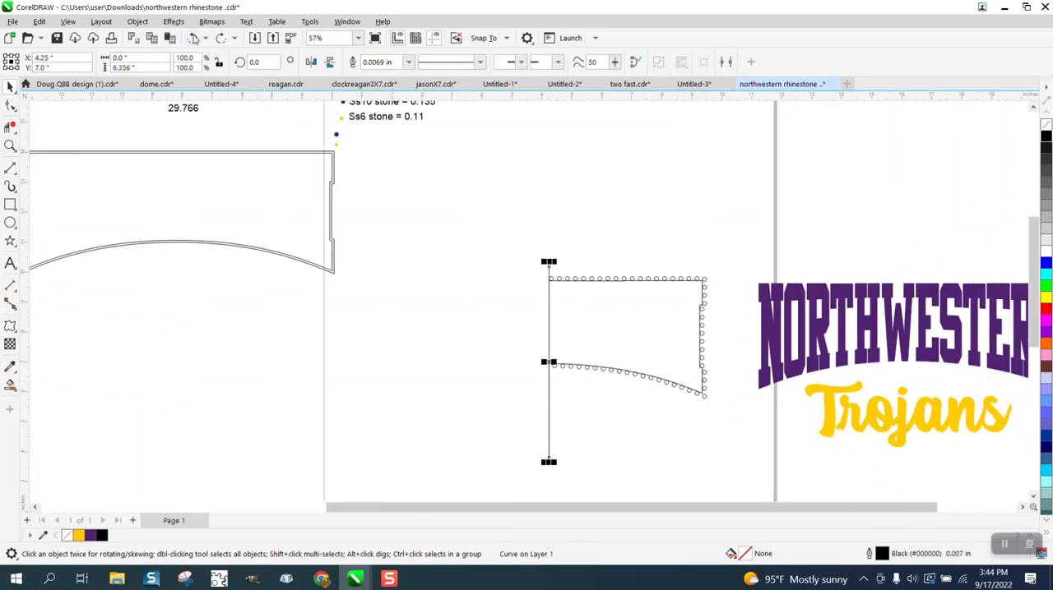
left_click(193, 38)
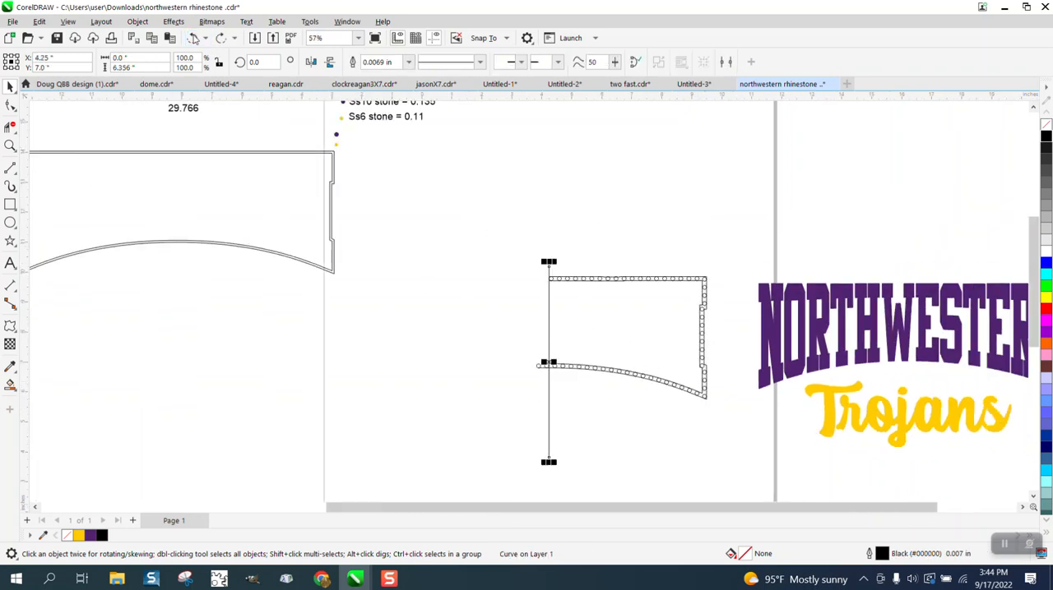
- Delete the two leftover circles and the bottom-edge line pieces left of the vertical line with Virtual Segment Delete
left_click(9, 146)
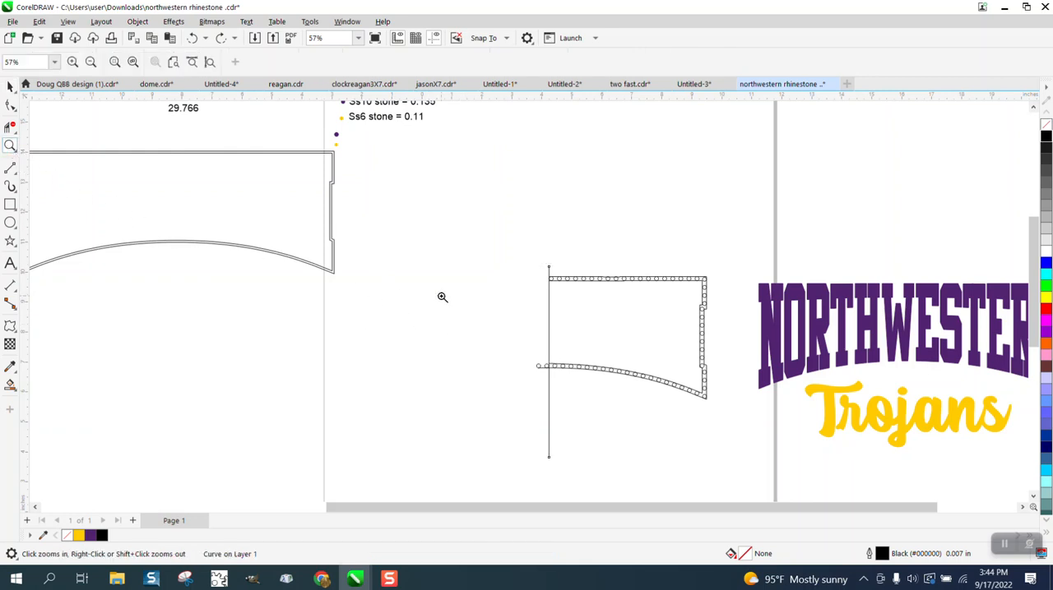
left_click(10, 126)
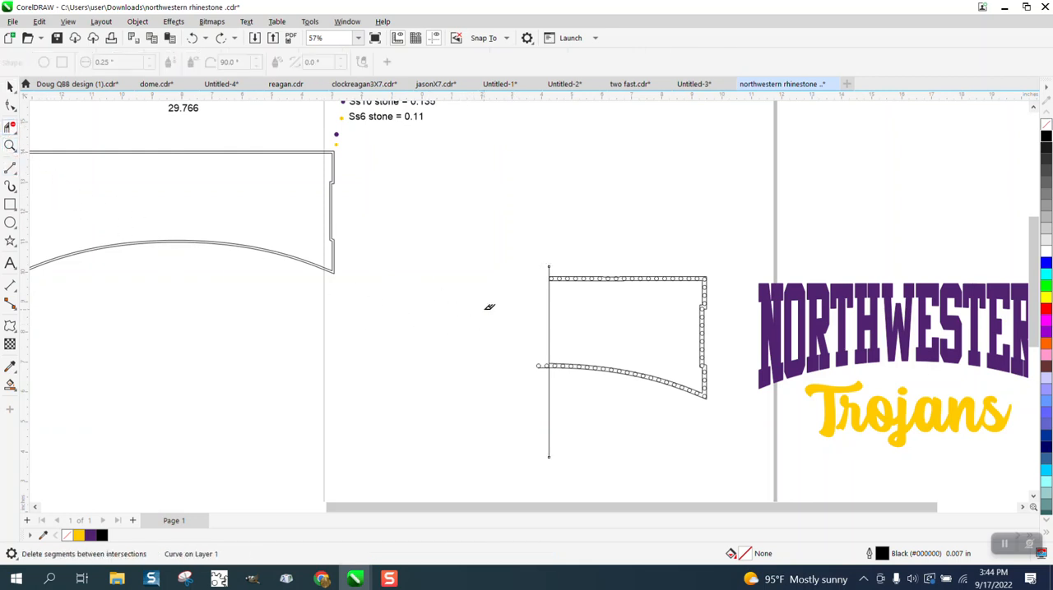
left_click_drag(499, 336, 582, 388)
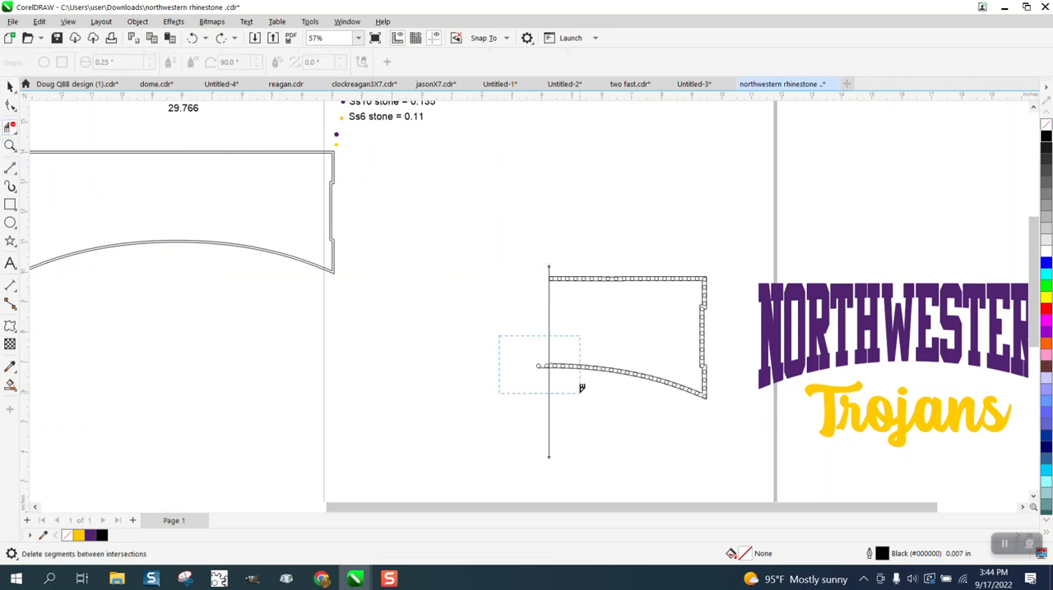
left_click(9, 146)
left_click_drag(533, 357, 600, 383)
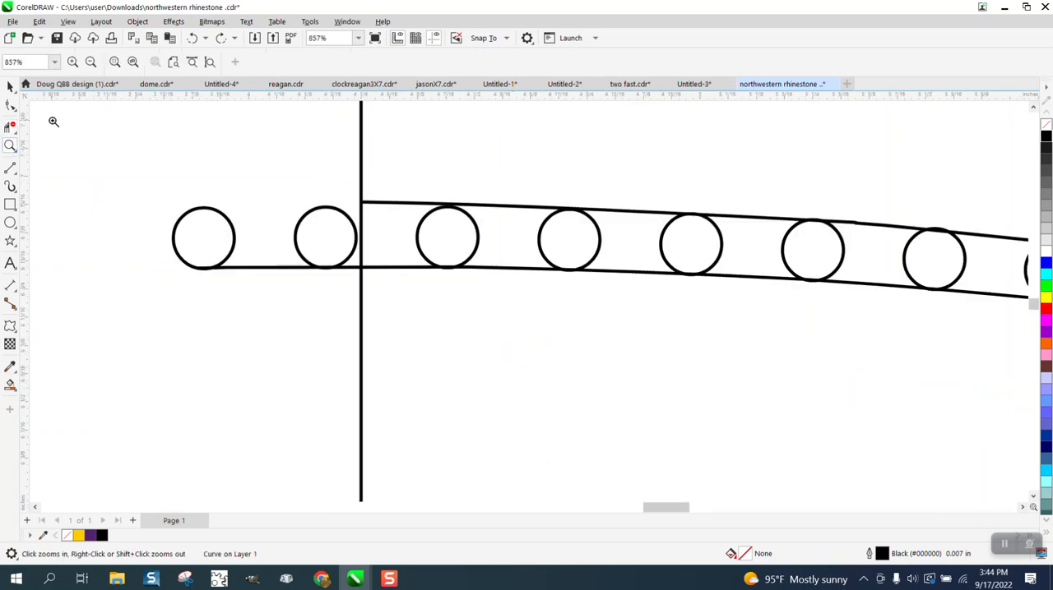
left_click(10, 126)
left_click(323, 215)
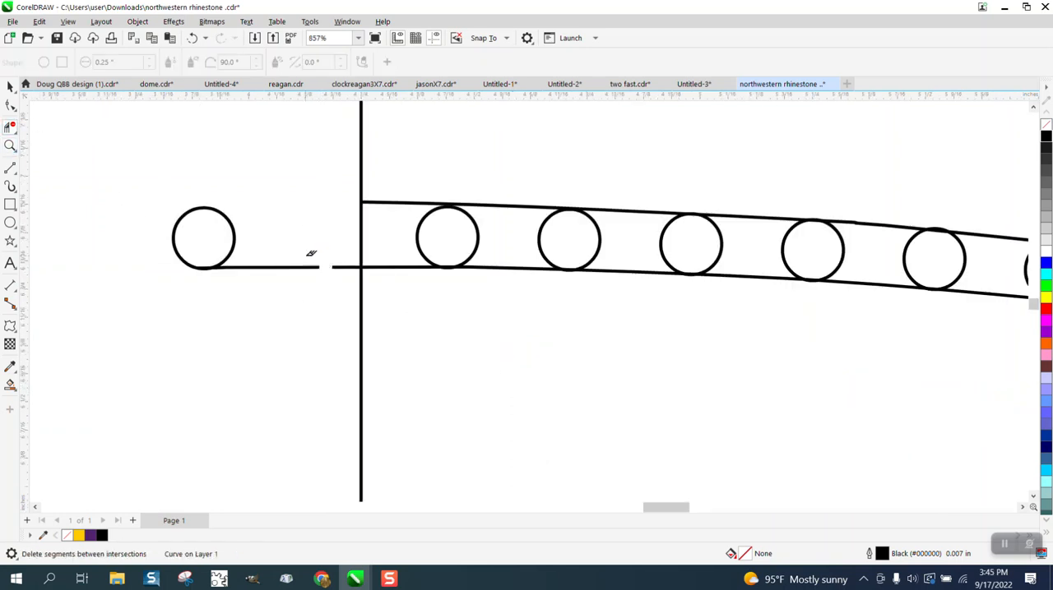
left_click(346, 266)
left_click(229, 263)
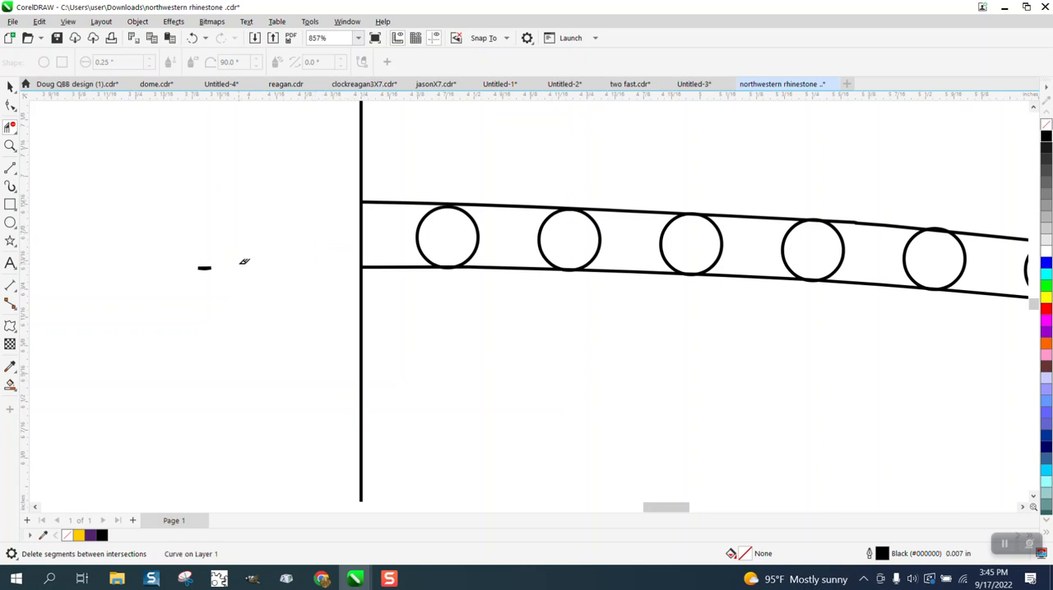
left_click(202, 266)
scroll(290, 277, "down", 1)
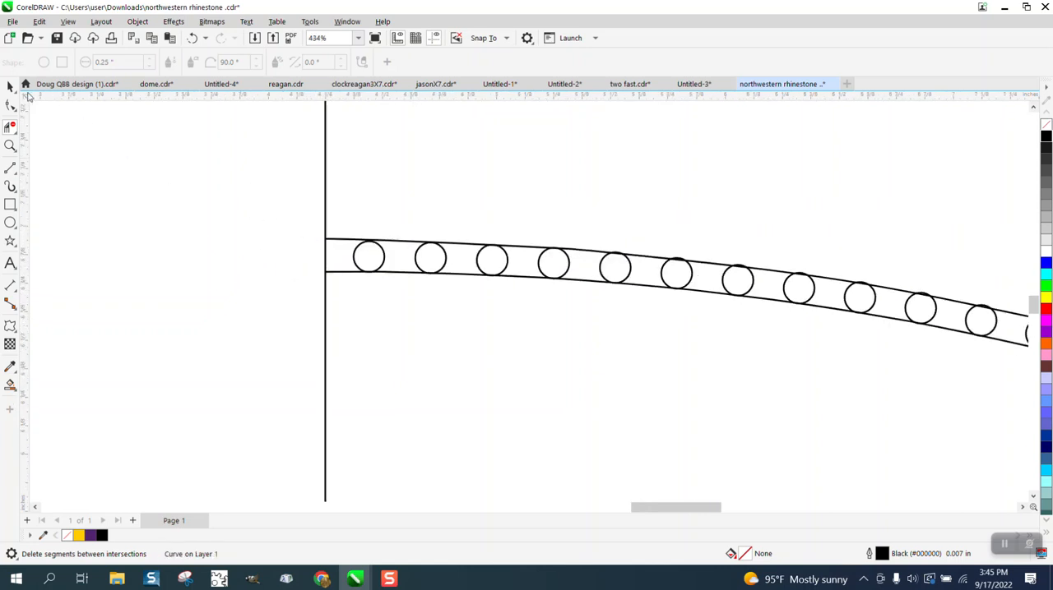
- Delete the vertical line that marks the frame's centre
left_click(9, 86)
left_click(326, 163)
key("Delete")
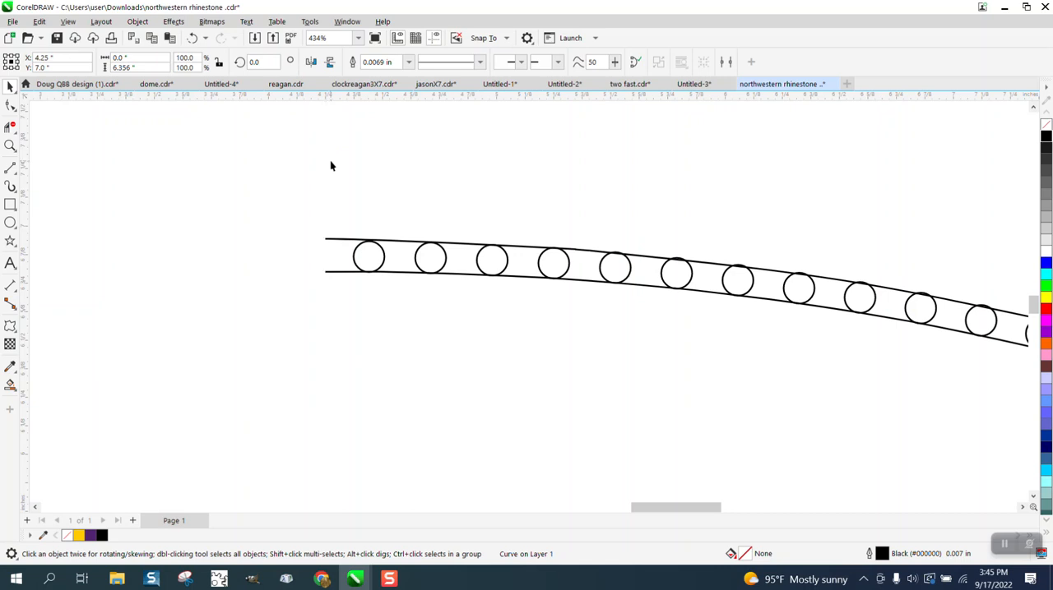
- Select the right half of the frame and mirror a copy of it to the left to complete the frame
scroll(341, 197, "down", 5)
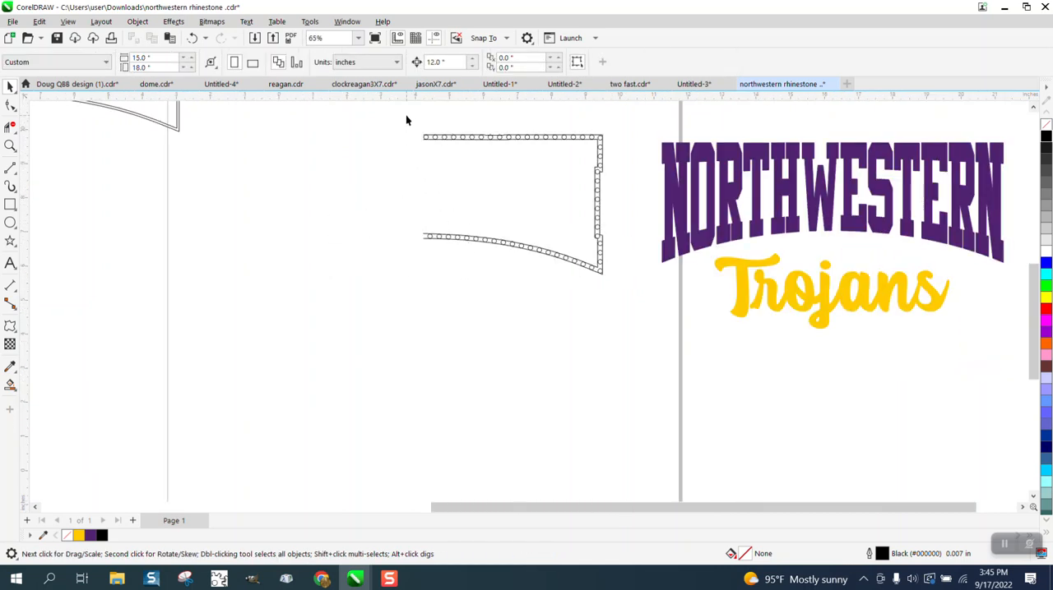
left_click_drag(622, 311, 624, 309)
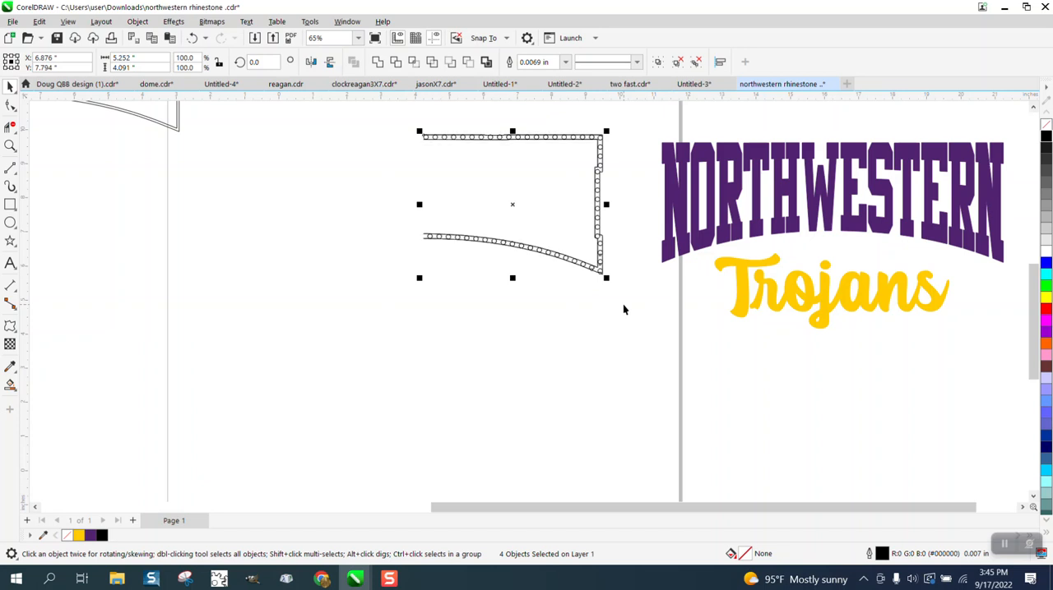
left_click_drag(607, 204, 413, 202)
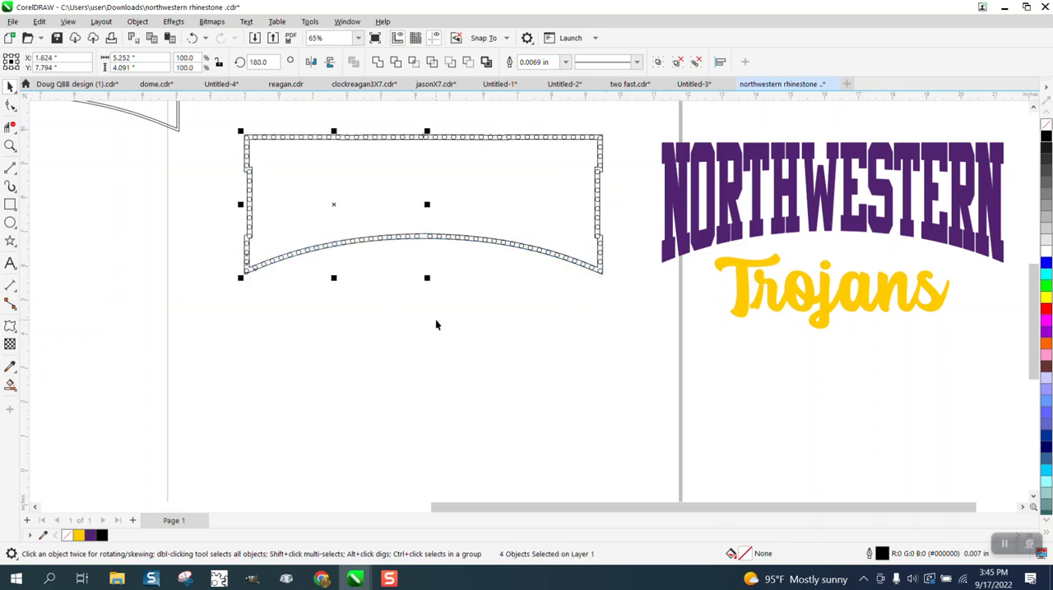
left_click(9, 146)
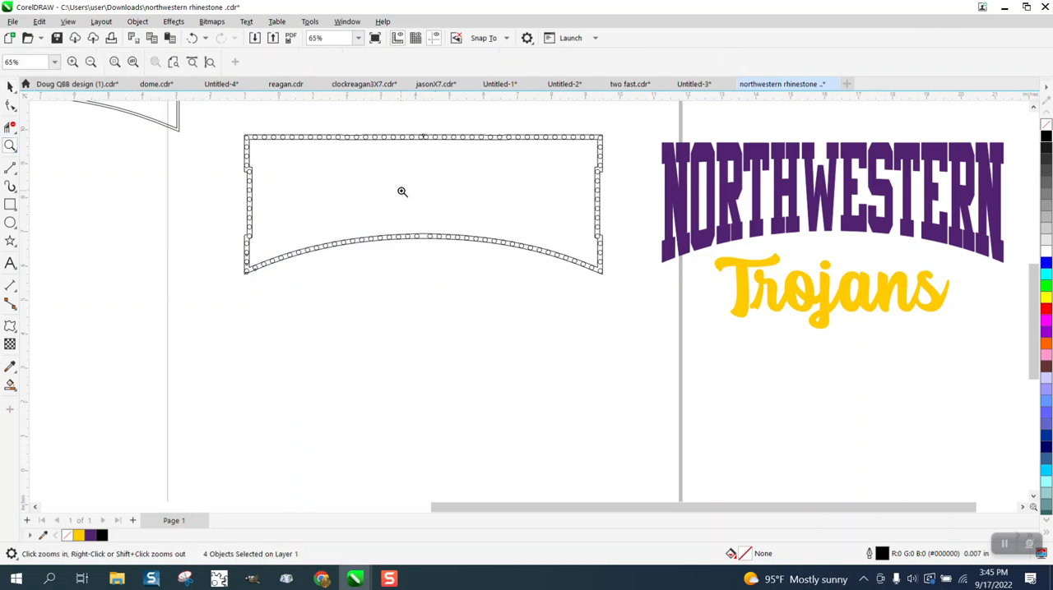
- Move the right and left halves of the frame outline 12 inches straight down, leaving the rhinestone circles in place
left_click_drag(407, 134, 482, 165)
scroll(363, 199, "down", 6)
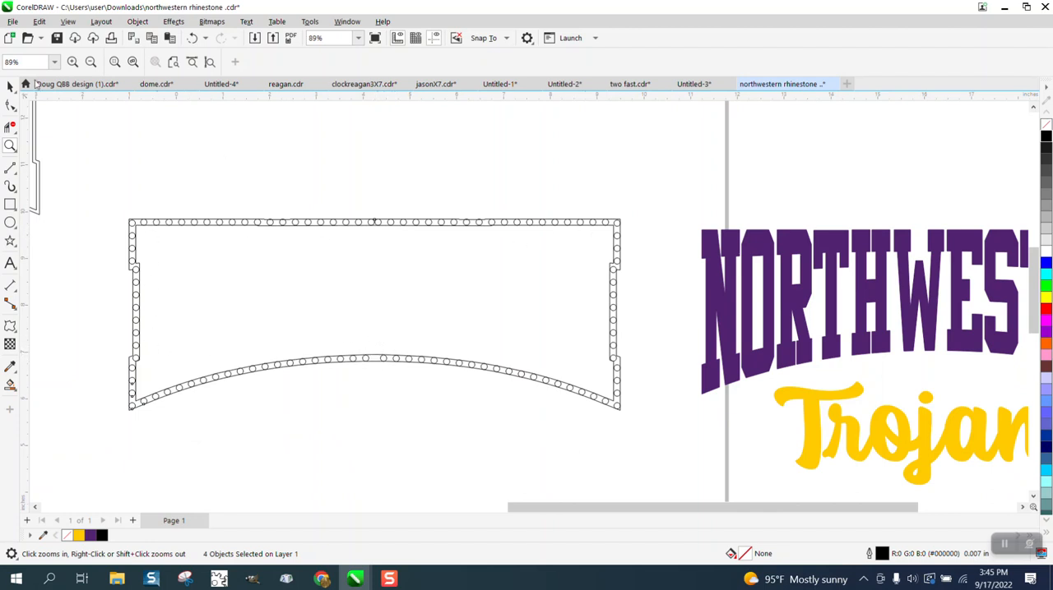
left_click(10, 85)
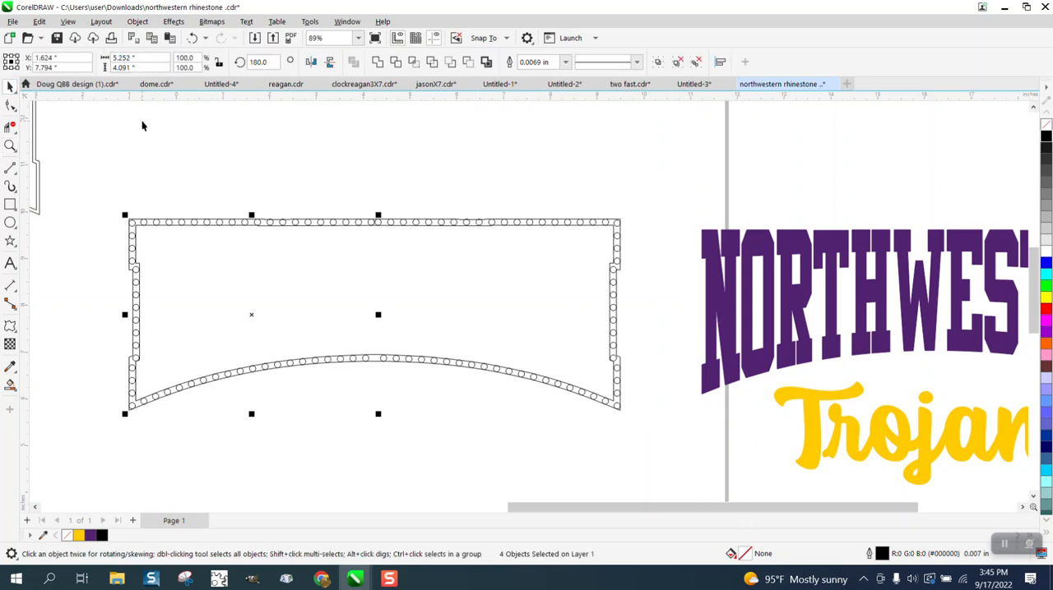
scroll(141, 122, "down", 1)
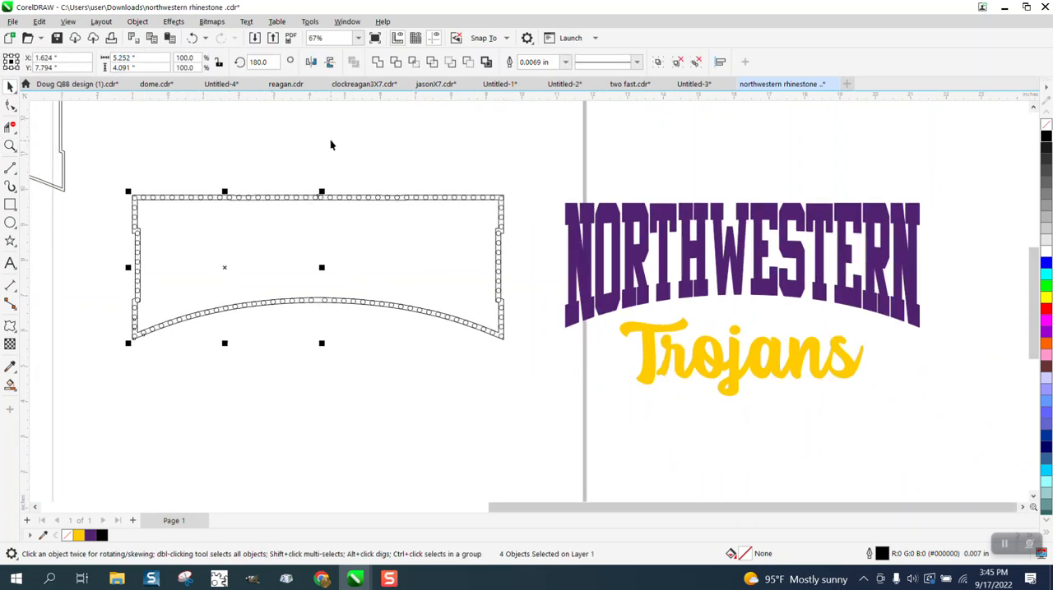
left_click(148, 154)
left_click(335, 198)
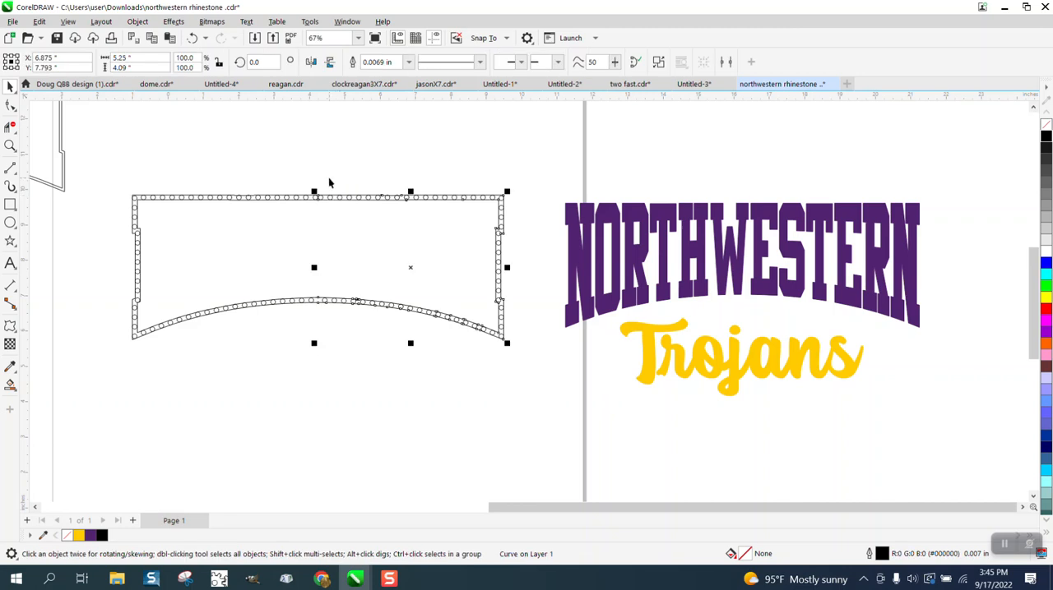
key("Down")
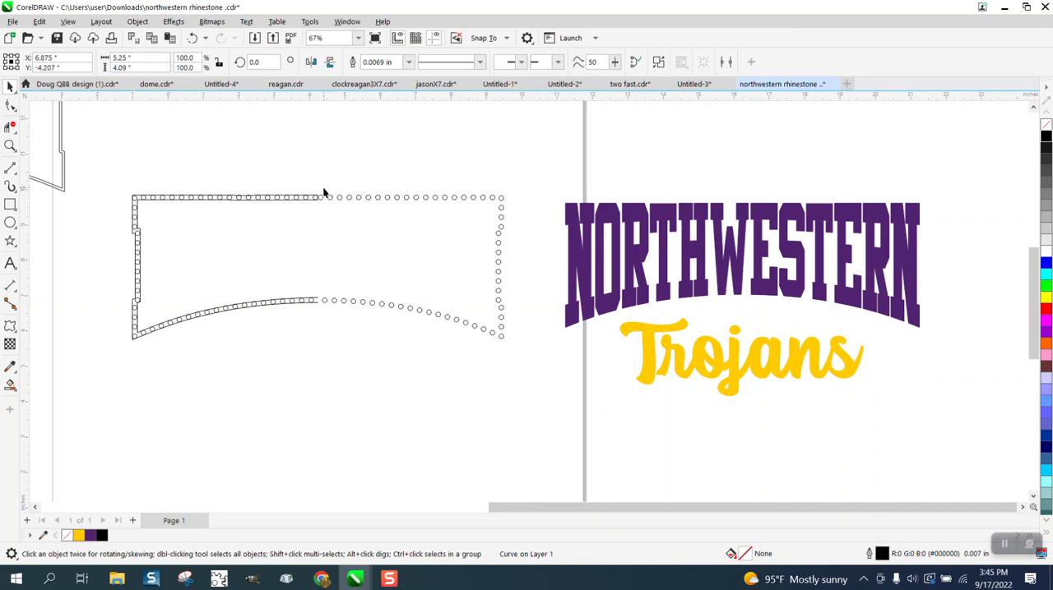
left_click(311, 198)
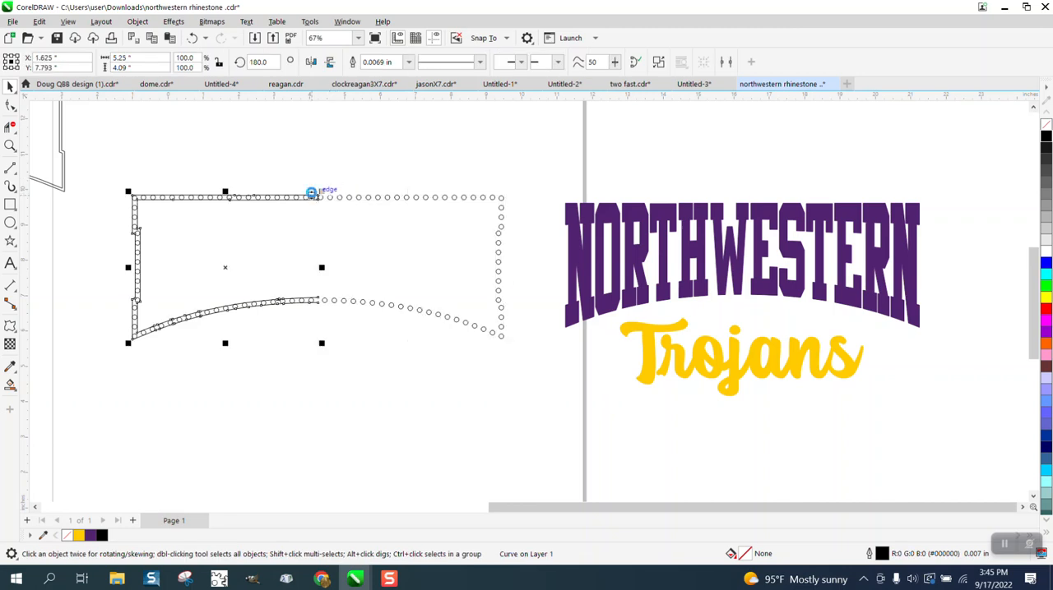
key("Down")
- Weld the two outline halves into one frame and move it 12 inches right and 24 inches up, above the lettering
scroll(307, 193, "down", 4)
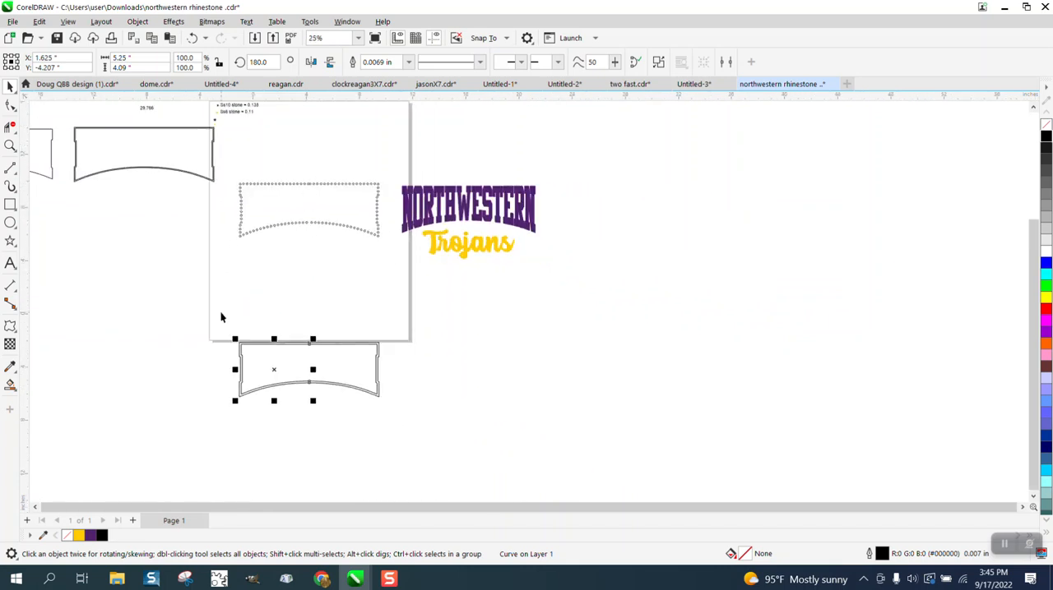
left_click_drag(221, 317, 449, 420)
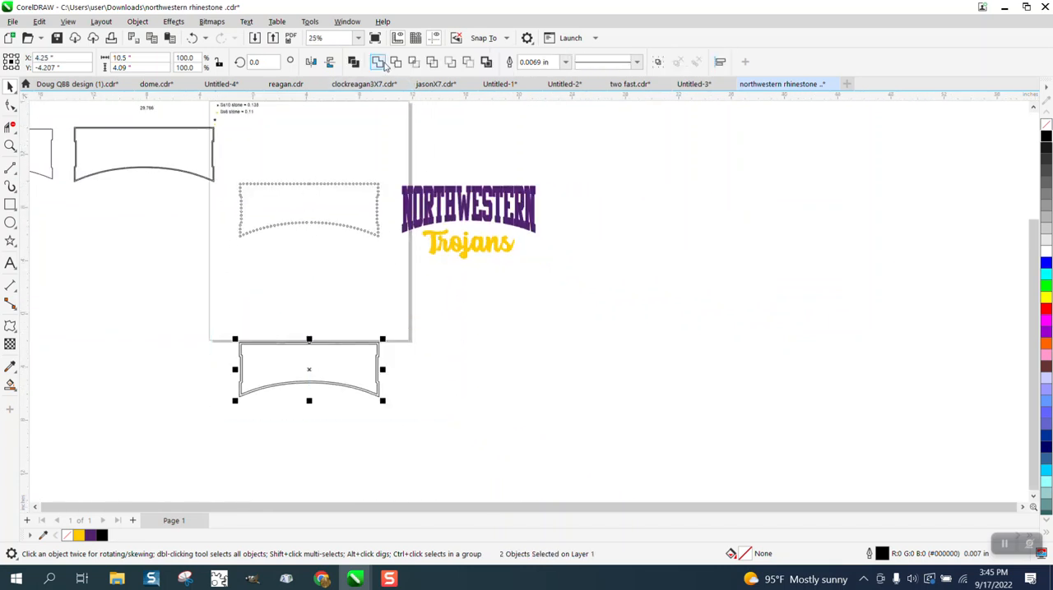
left_click(381, 64)
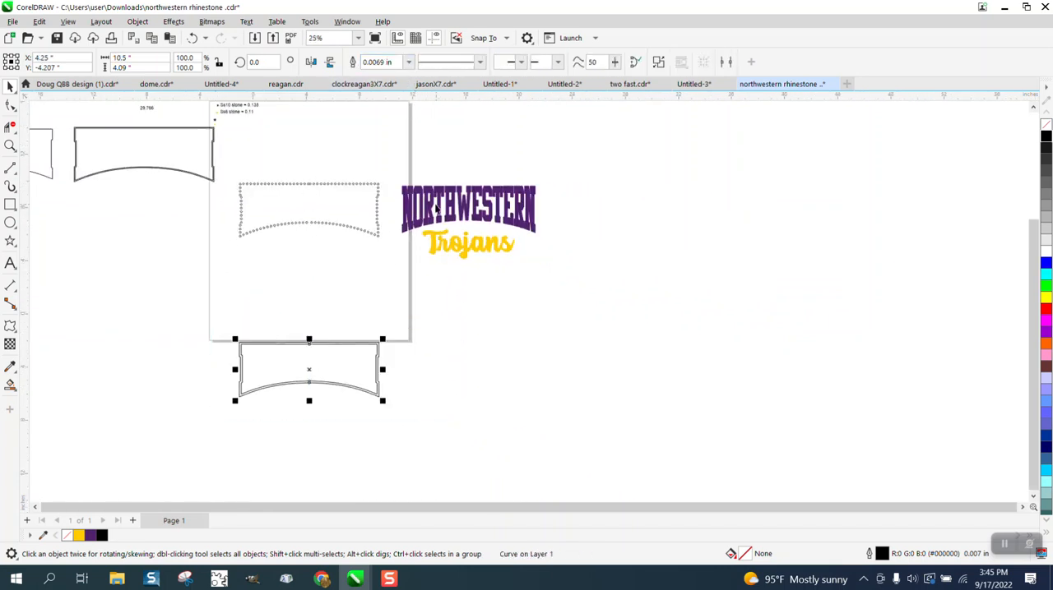
scroll(465, 239, "down", 1)
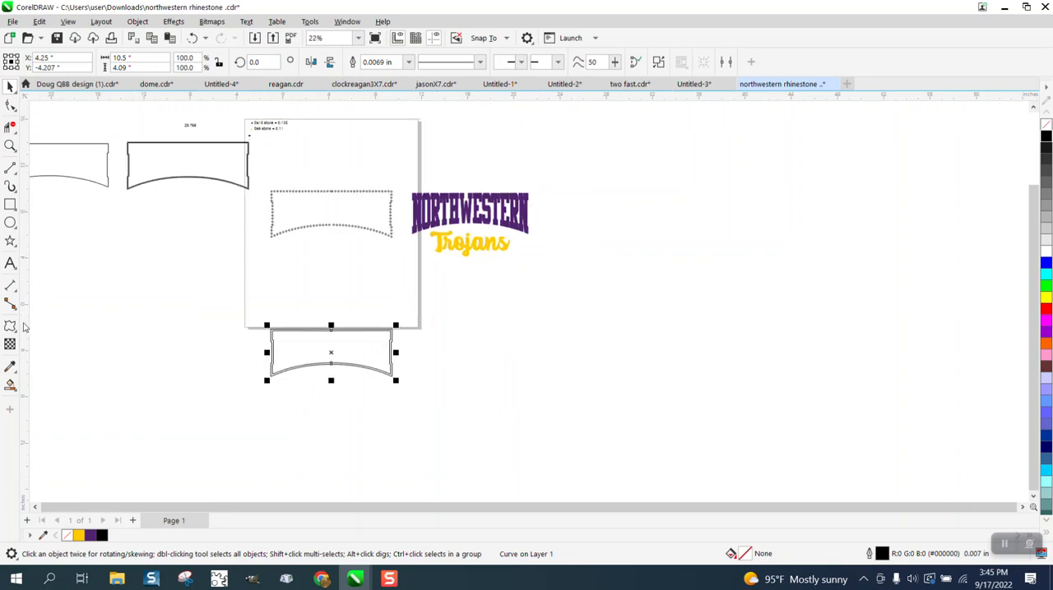
key("Right")
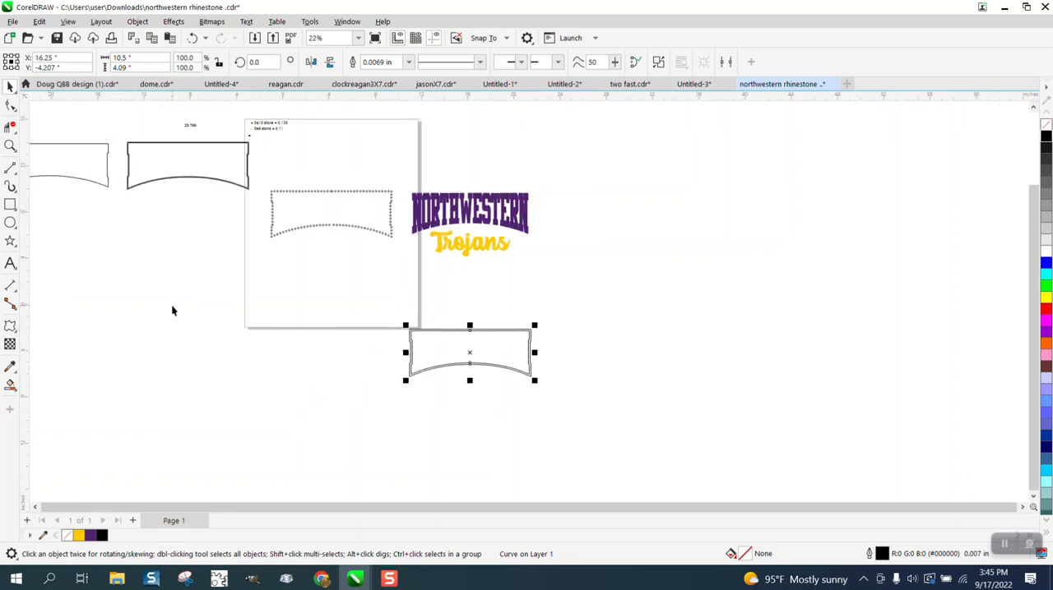
key("Up")
key("Up")
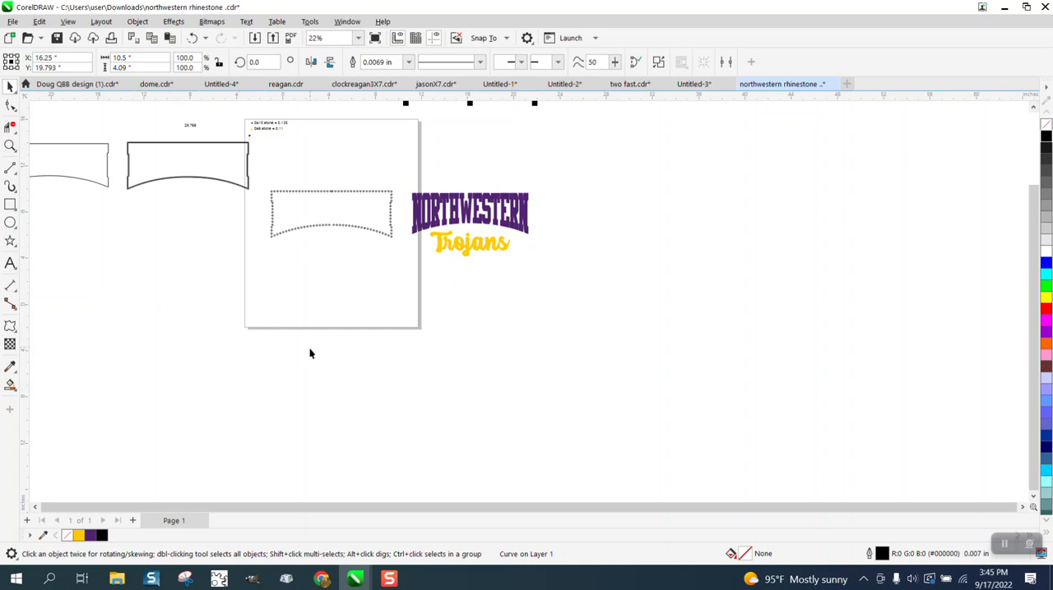
- Smart Fill the frame's band with the yellow sampled from the Trojans lettering and remove the new fill shape's outline
scroll(309, 355, "down", 3)
left_click(10, 145)
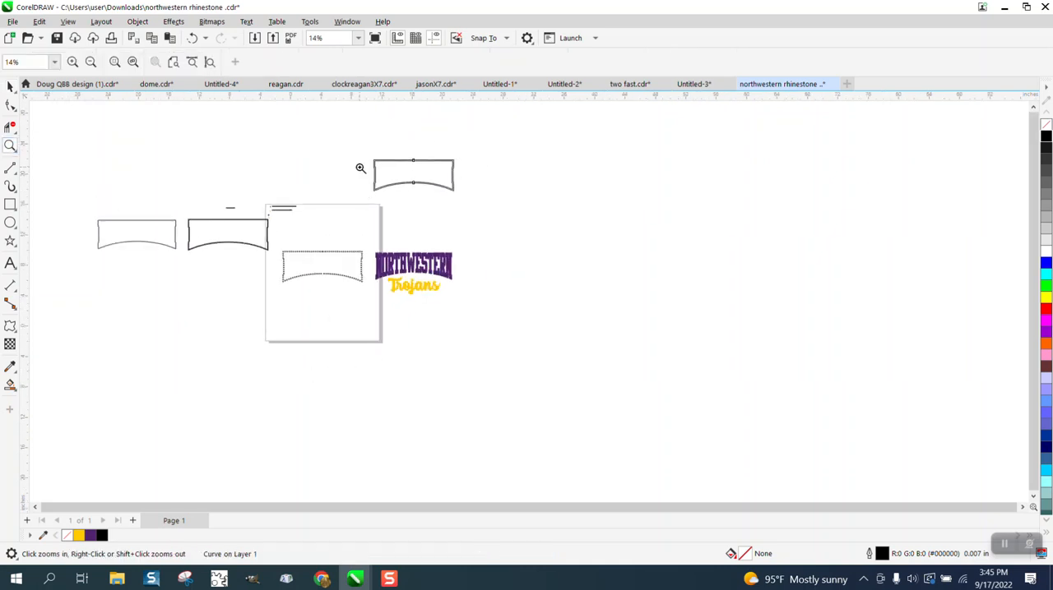
left_click_drag(366, 155, 576, 329)
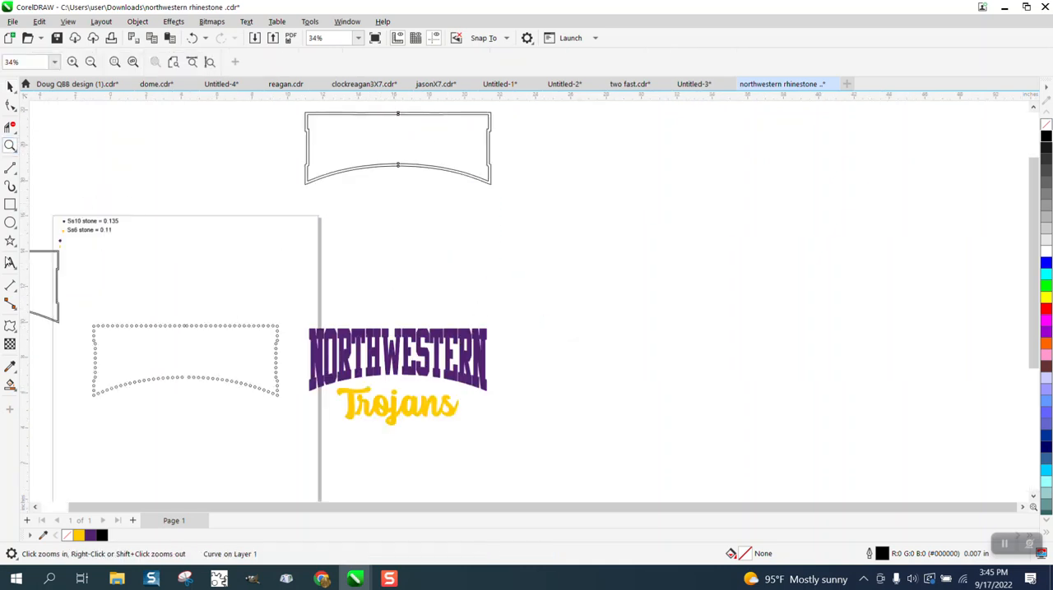
left_click(12, 388)
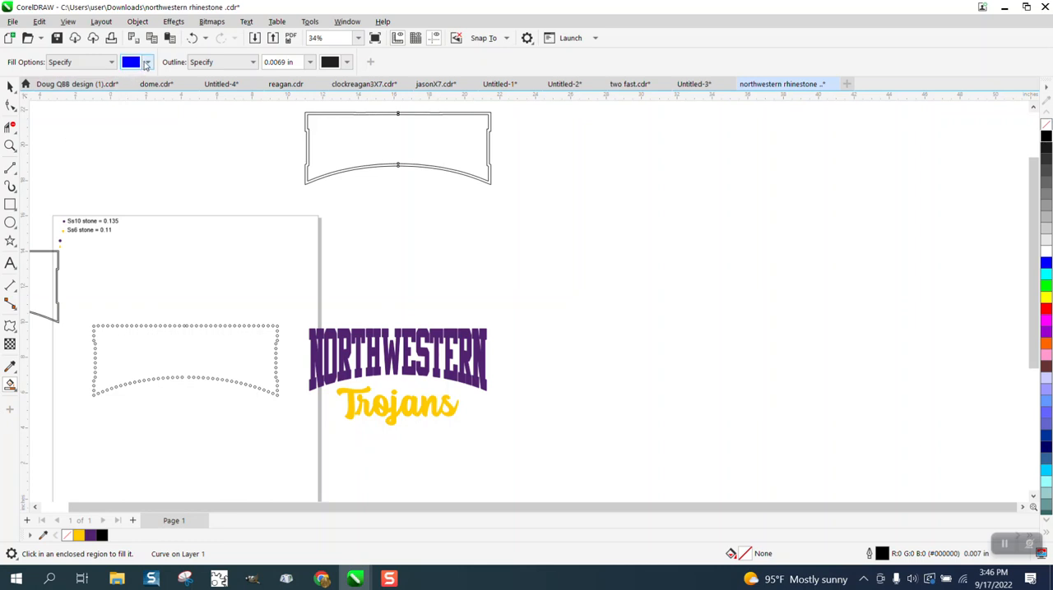
left_click(147, 63)
left_click(257, 272)
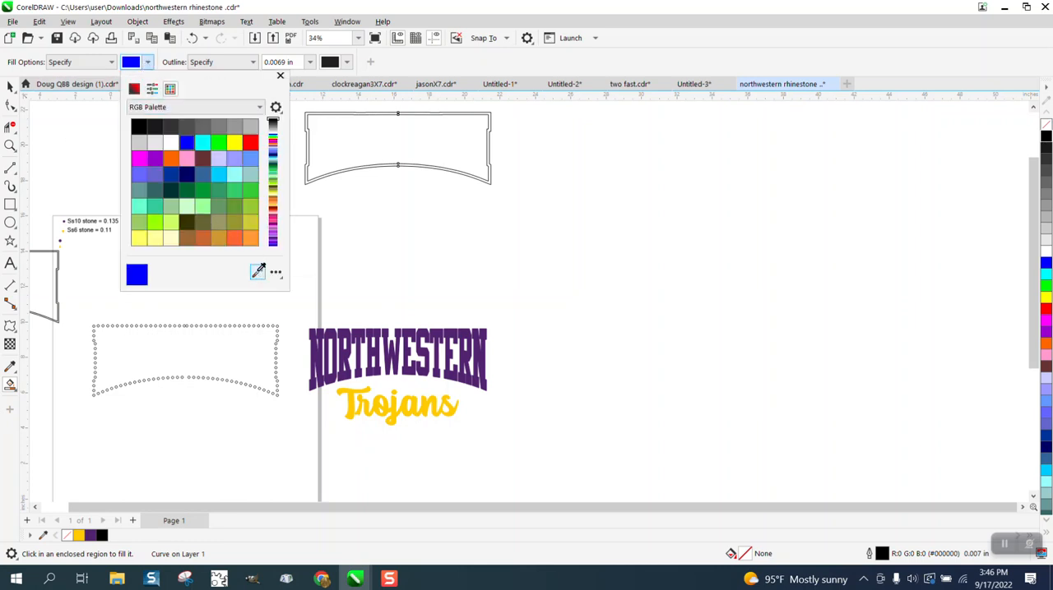
left_click(426, 400)
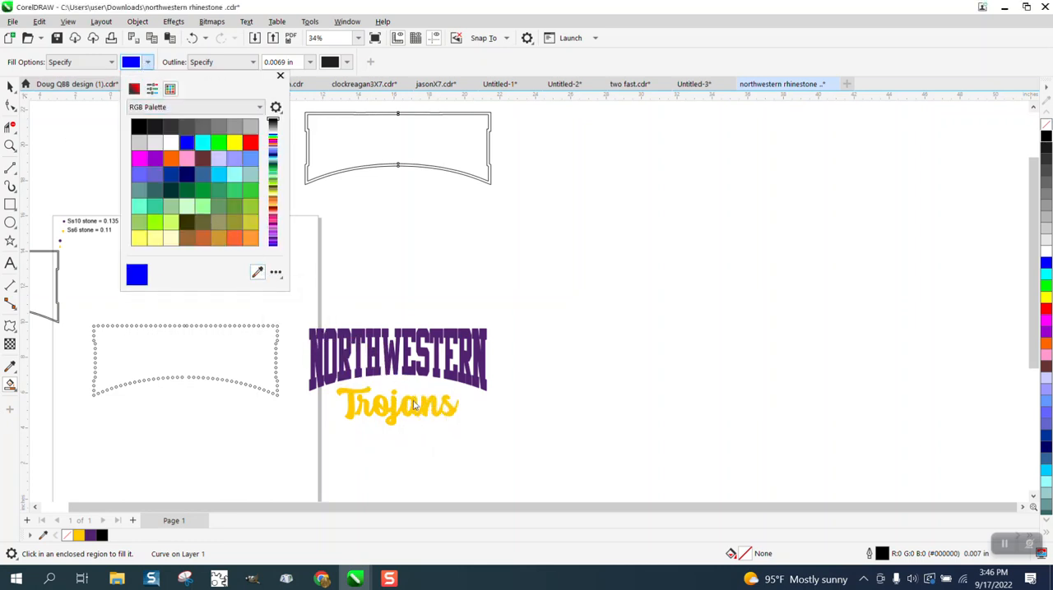
left_click(445, 173)
left_click(445, 169)
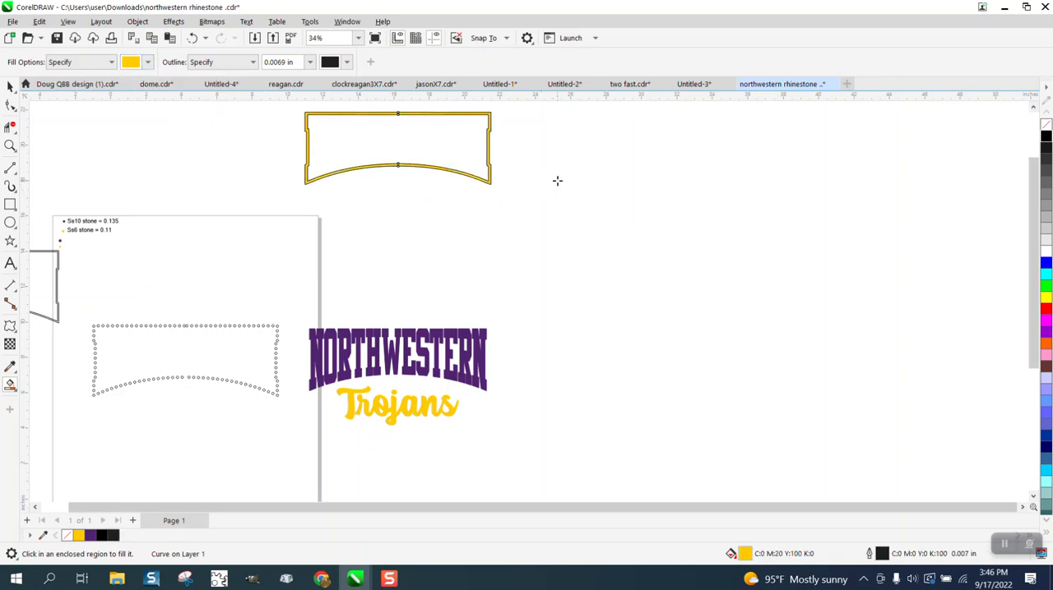
right_click(1045, 124)
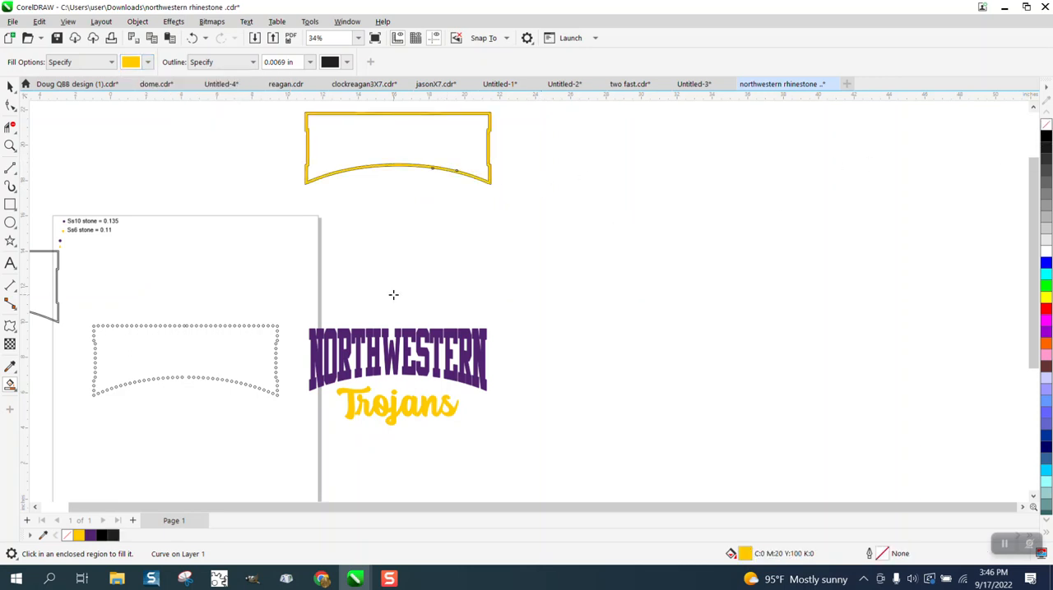
- Select all the rhinestone circles of the frame on the page and fill them with blue
left_click(10, 86)
left_click_drag(77, 292, 170, 384)
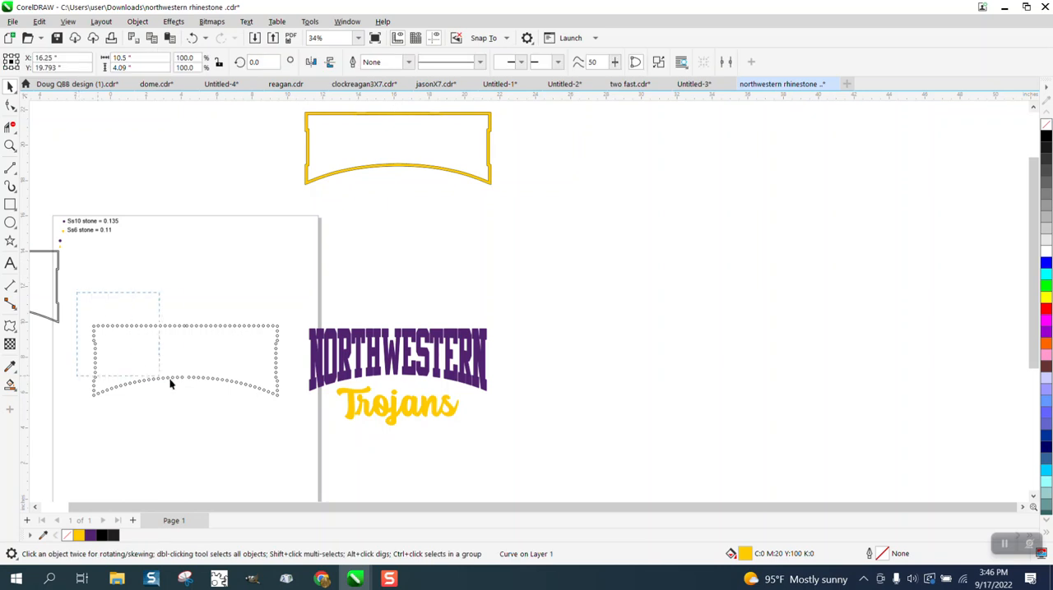
left_click_drag(294, 398, 300, 409)
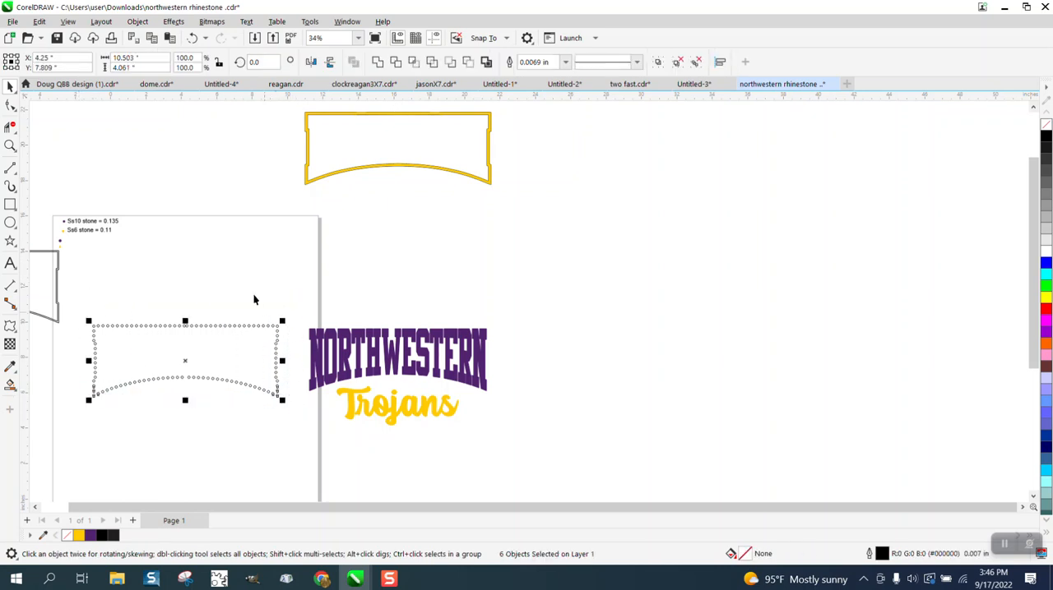
left_click(1045, 265)
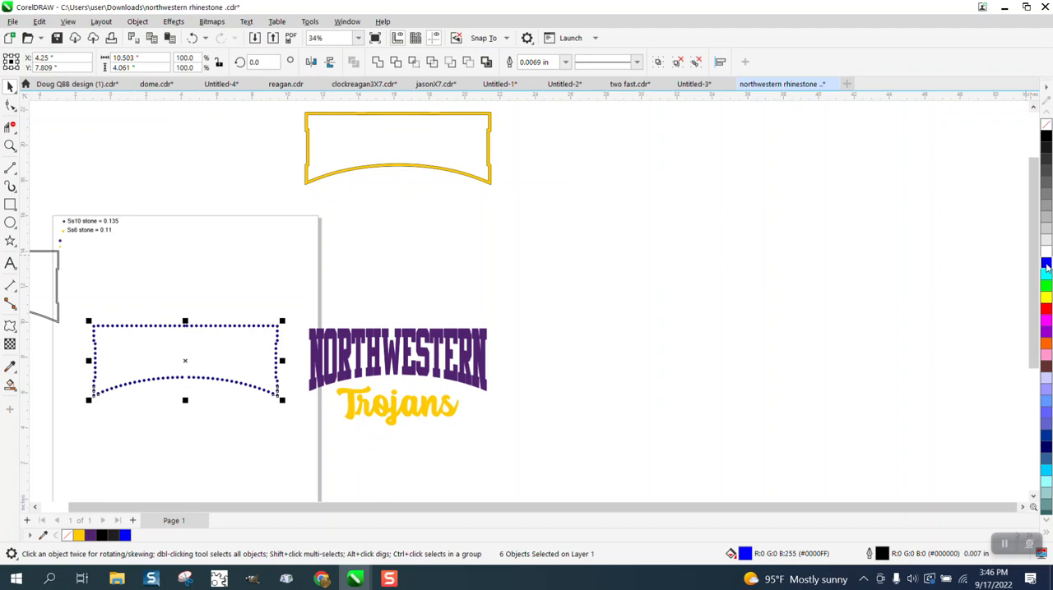
left_click(10, 384)
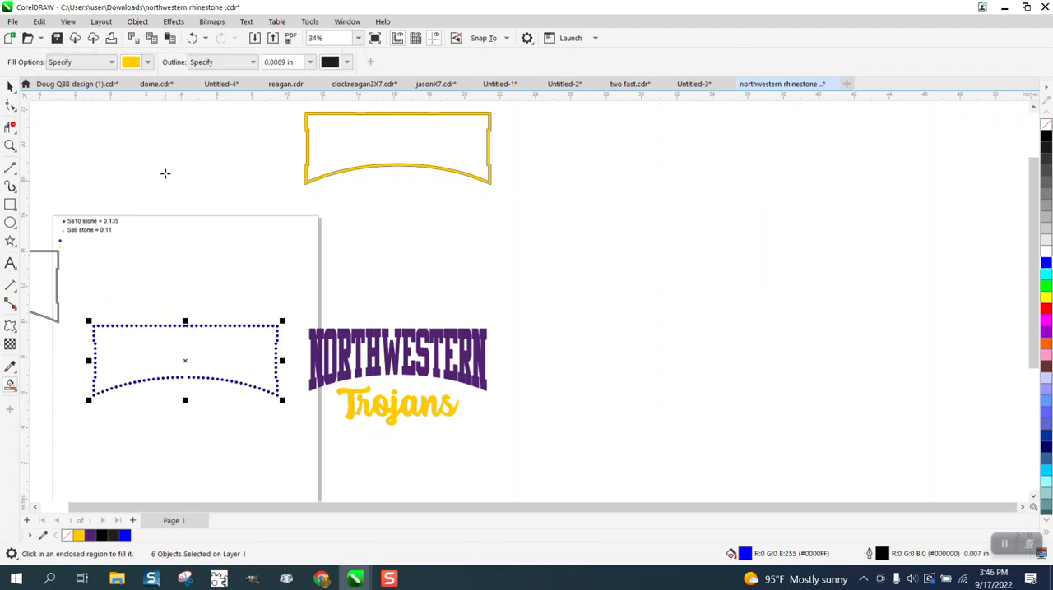
left_click(148, 62)
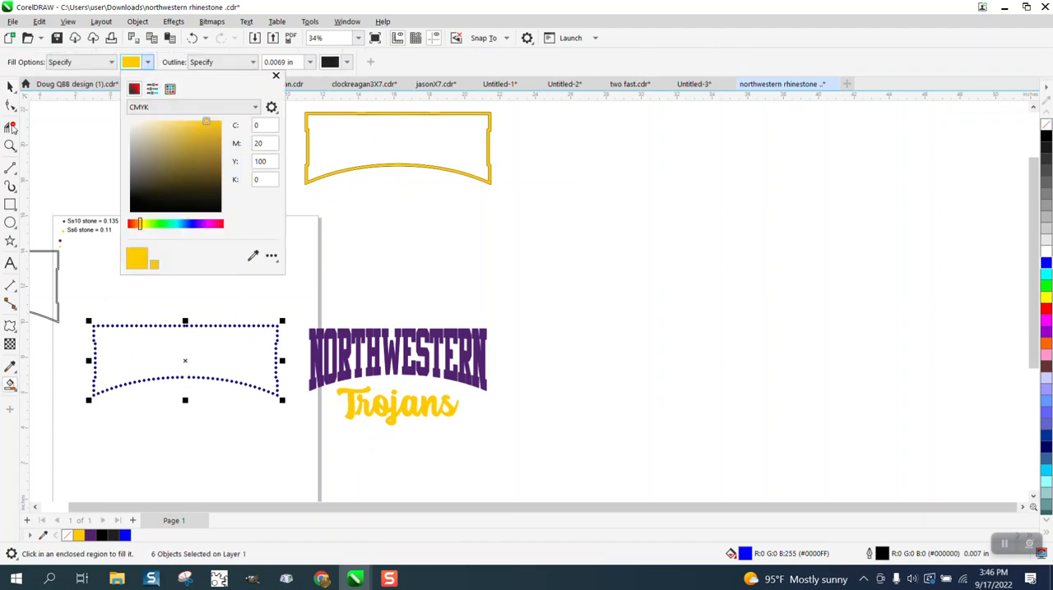
left_click(11, 90)
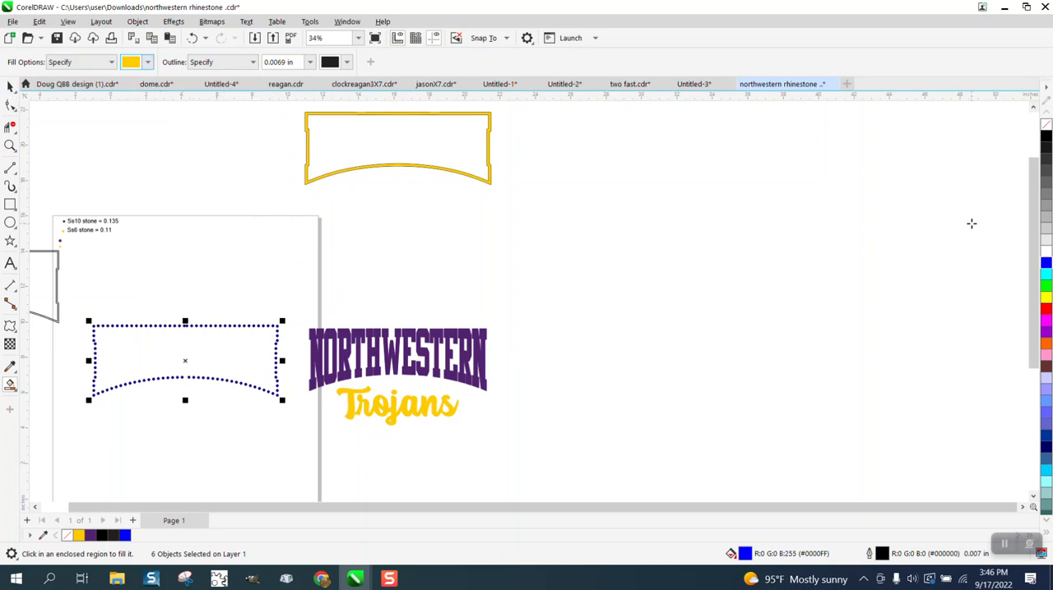
- Draw a rectangle about 5.05 by 3.47 inches above the lettering and Smart Fill it with the purple sampled from NORTHWESTERN
left_click(9, 204)
left_click_drag(420, 214, 511, 278)
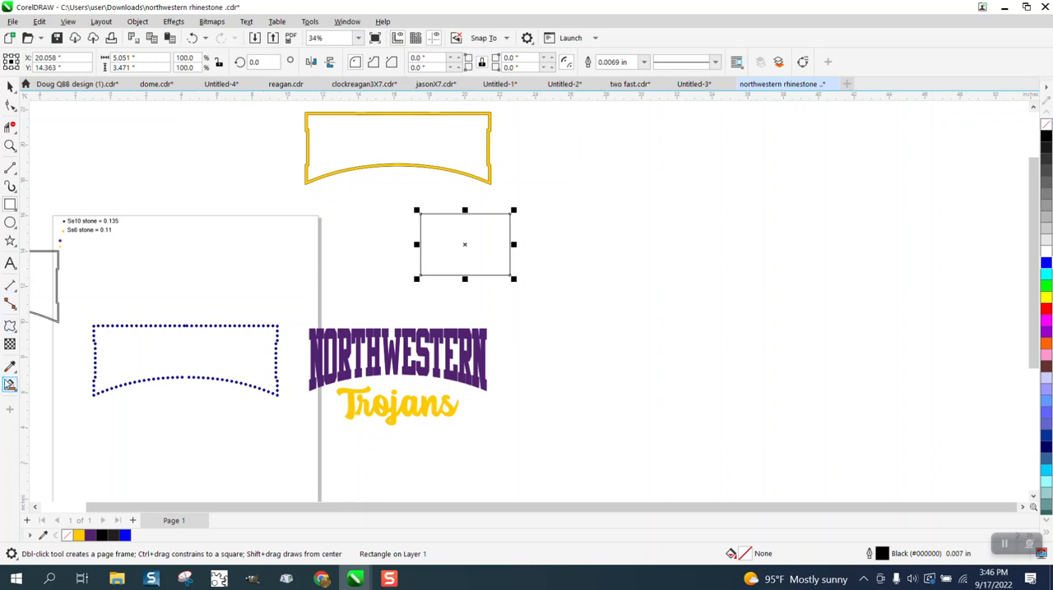
left_click(10, 385)
left_click(147, 61)
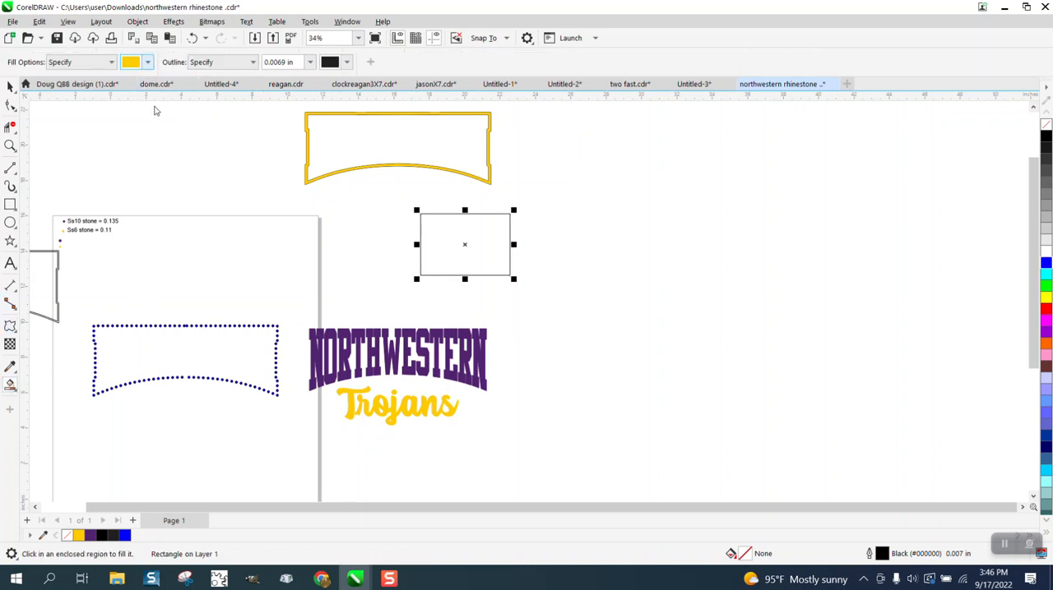
left_click(253, 256)
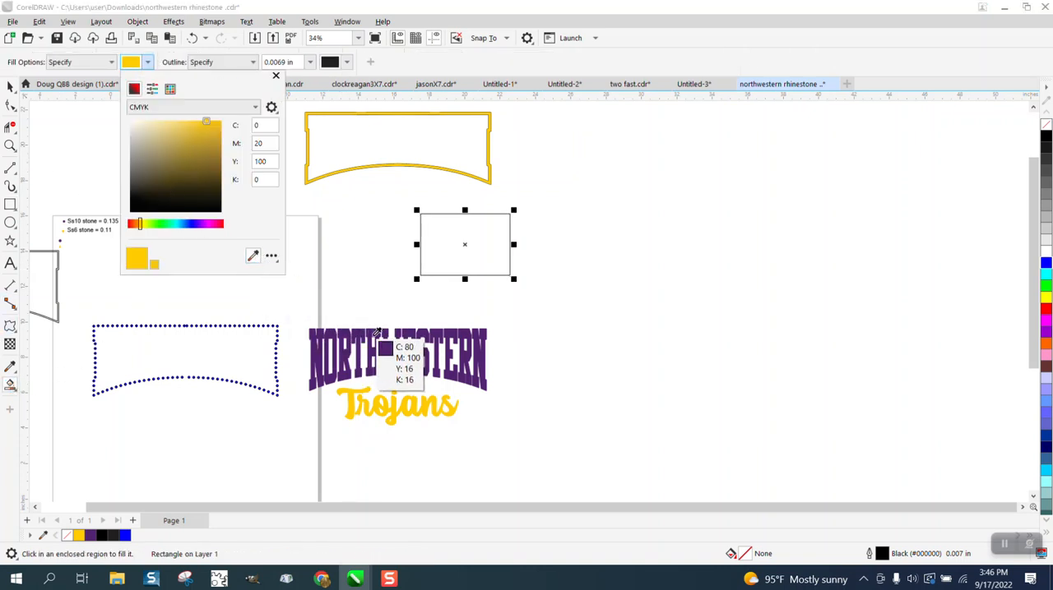
left_click(412, 354)
left_click(457, 244)
left_click(457, 244)
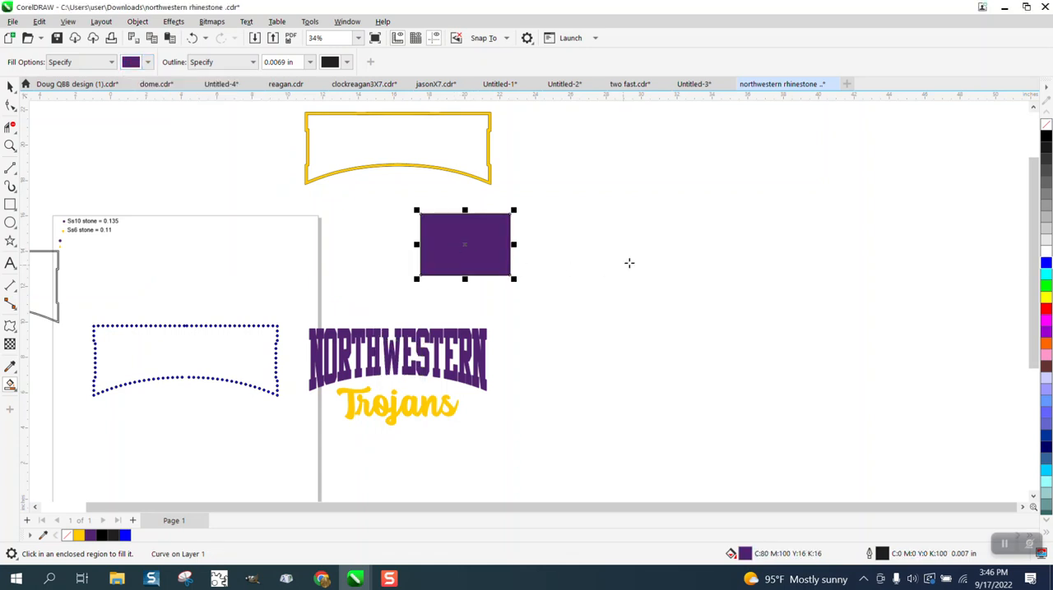
- Select all the rhinestone circles of the frame and fill them with the purple C80 M100 Y16 K16
left_click(10, 84)
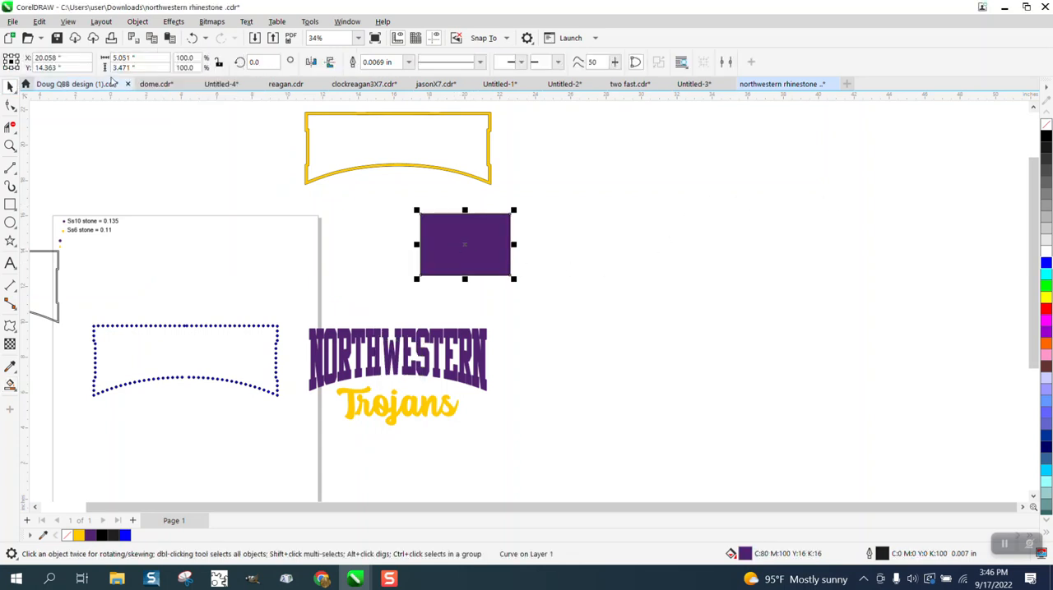
left_click_drag(80, 311, 289, 420)
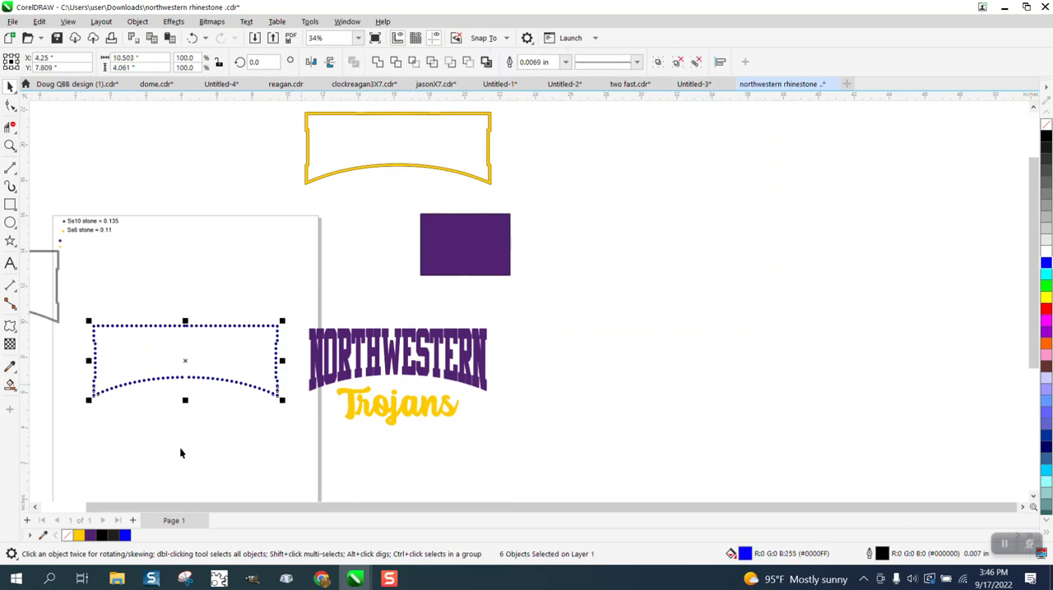
left_click(90, 535)
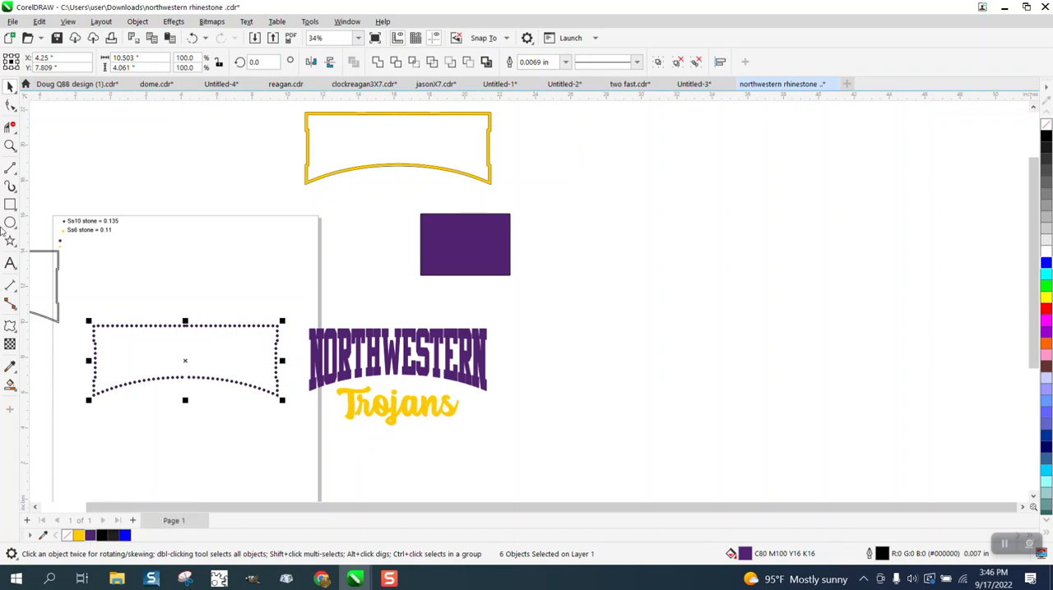
- Select all the rhinestone circles of the frame on the page and remove their outlines
left_click(10, 146)
scroll(222, 344, "down", 5)
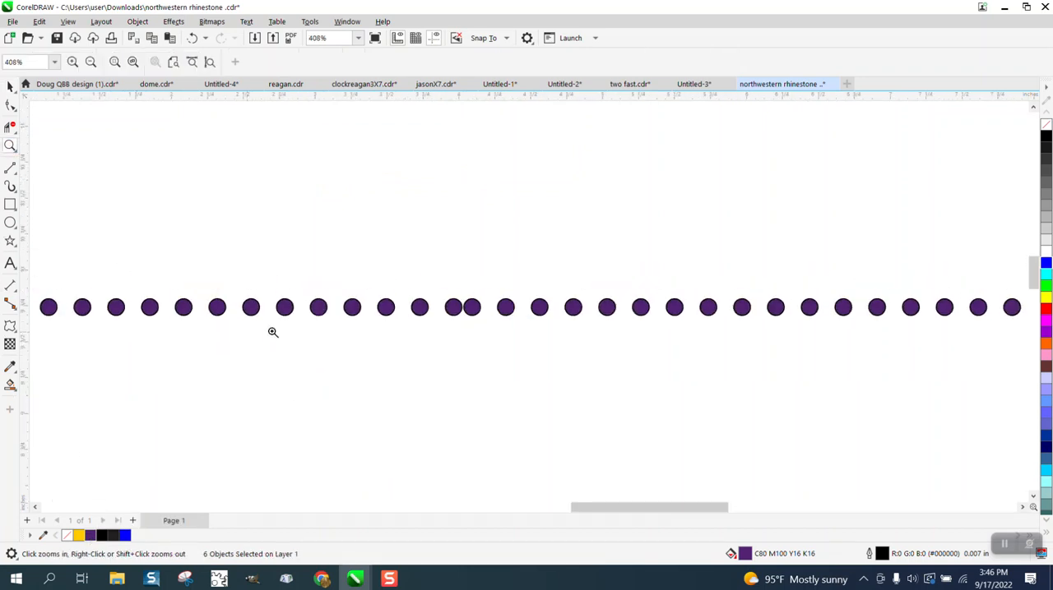
left_click(9, 87)
scroll(148, 174, "down", 2)
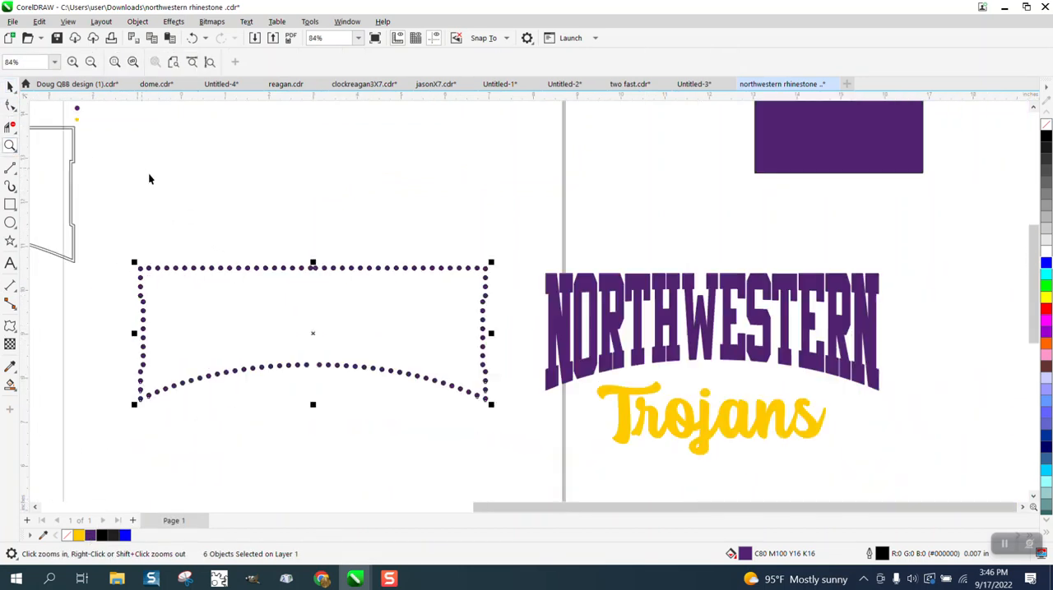
left_click_drag(115, 212, 457, 408)
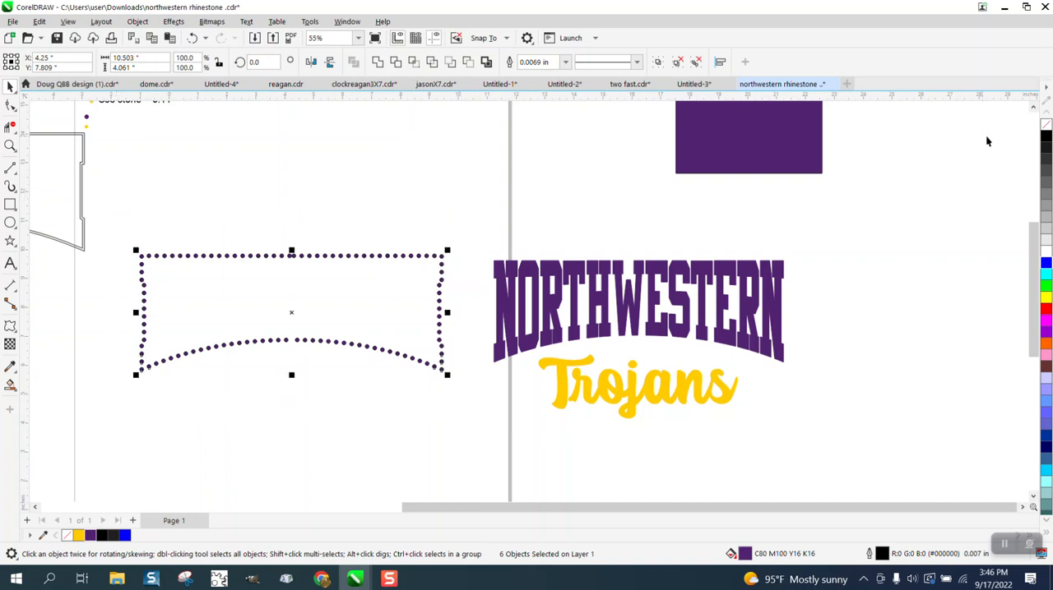
scroll(500, 376, "down", 2)
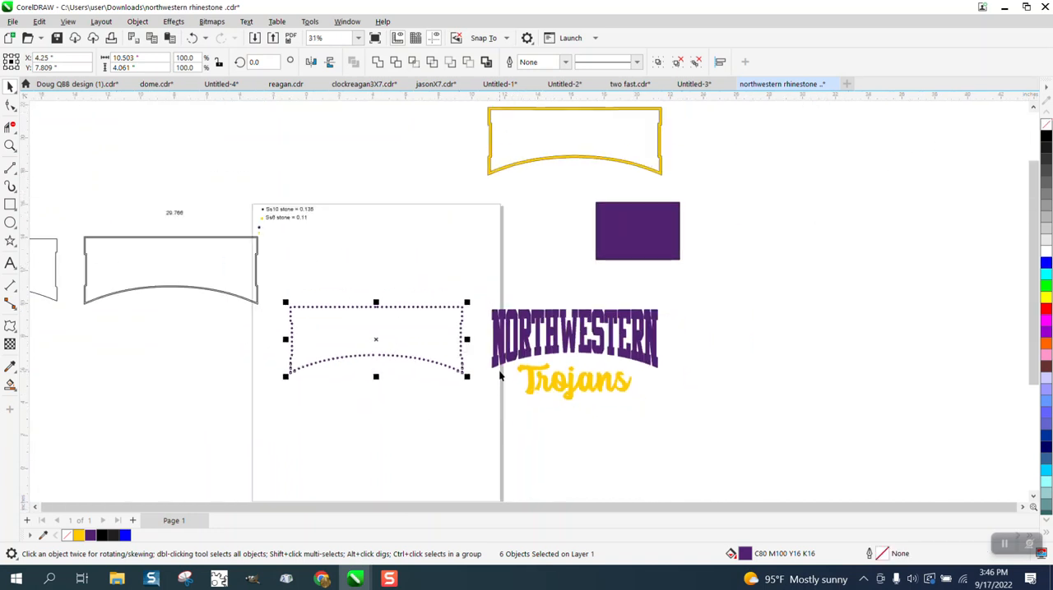
- Move the yellow frame band and the Northwestern Trojans lettering onto the rhinestone frame on the page, using 12-inch nudges
left_click(552, 163)
key("shift+Down")
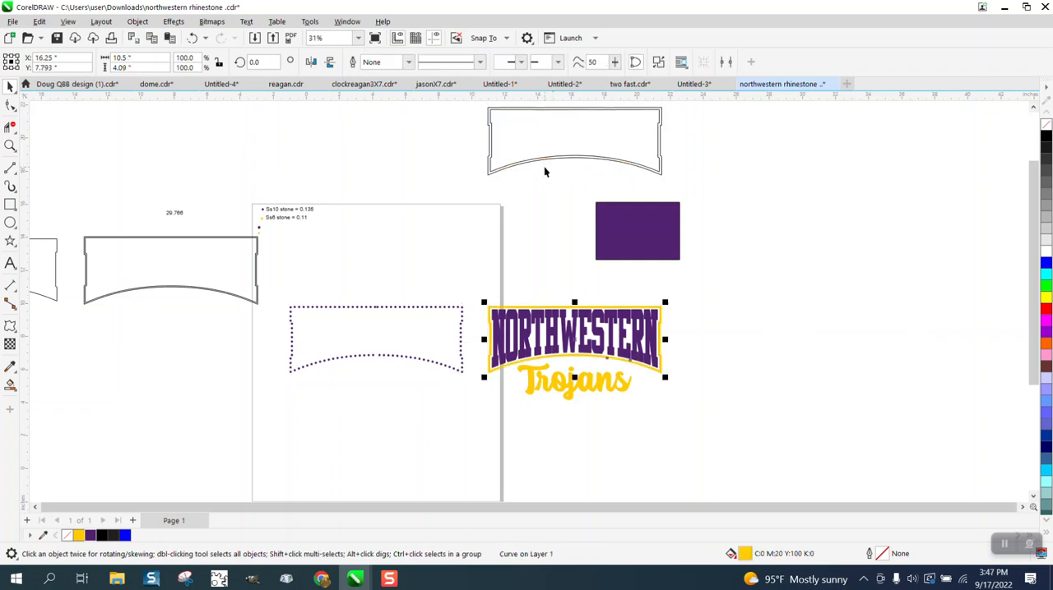
key("shift+Left")
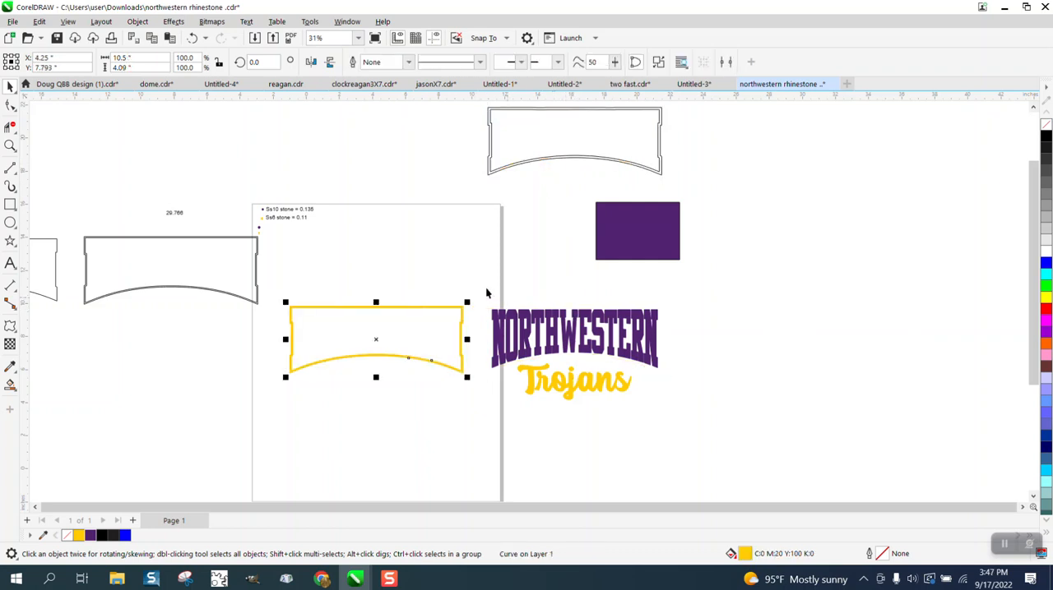
left_click_drag(486, 292, 690, 425)
key("shift+Left")
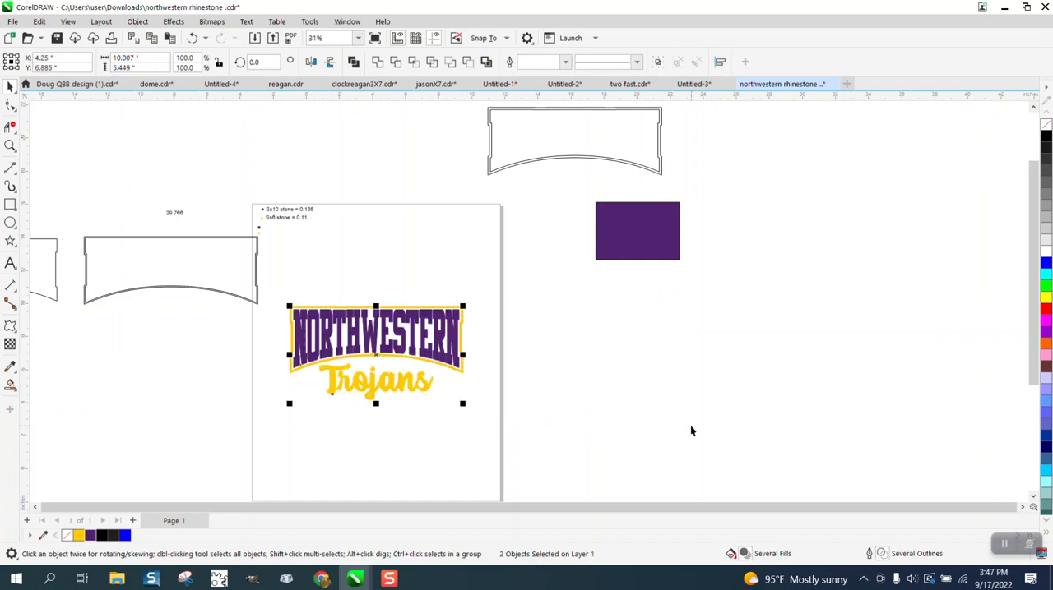
left_click(584, 349)
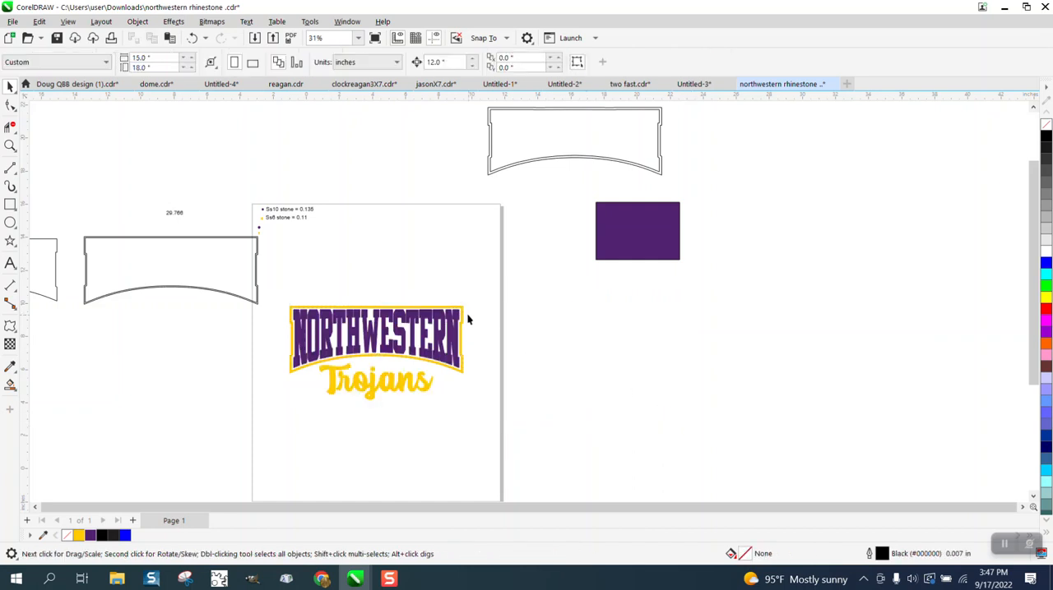
- Send the yellow frame band to the back of the page, behind the purple rhinestones
left_click(463, 315)
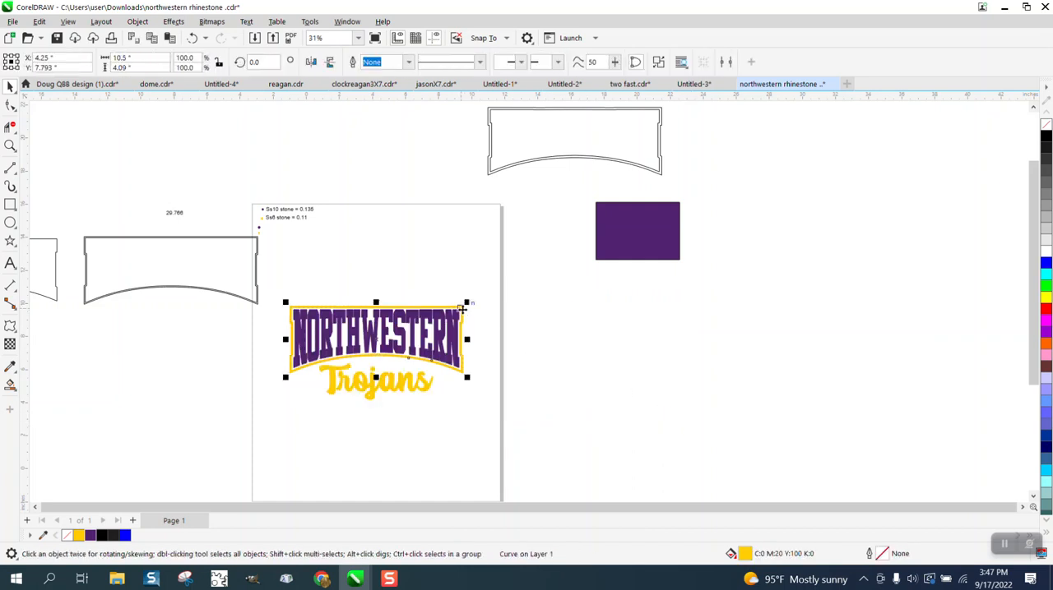
left_click(175, 23)
left_click(10, 145)
left_click_drag(264, 258, 561, 415)
left_click(10, 86)
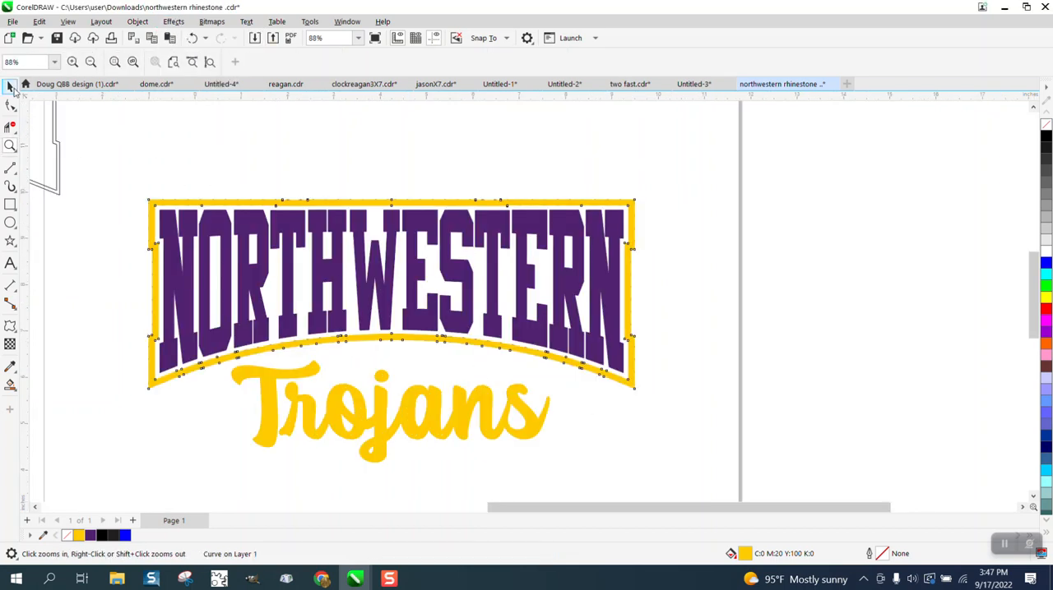
left_click(297, 205)
left_click(141, 23)
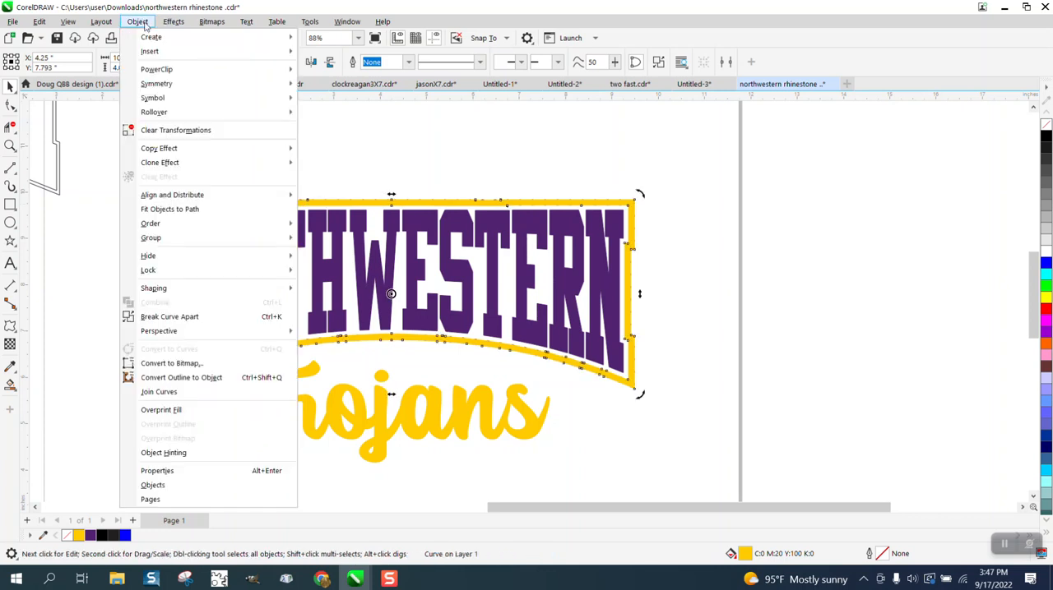
mouse_move(283, 228)
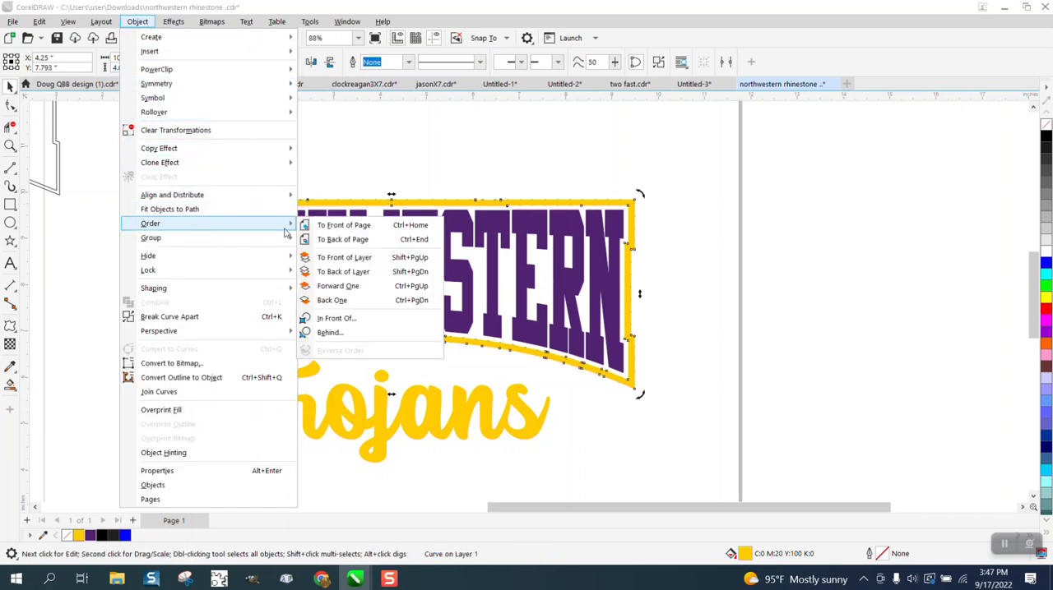
left_click(325, 241)
left_click(401, 158)
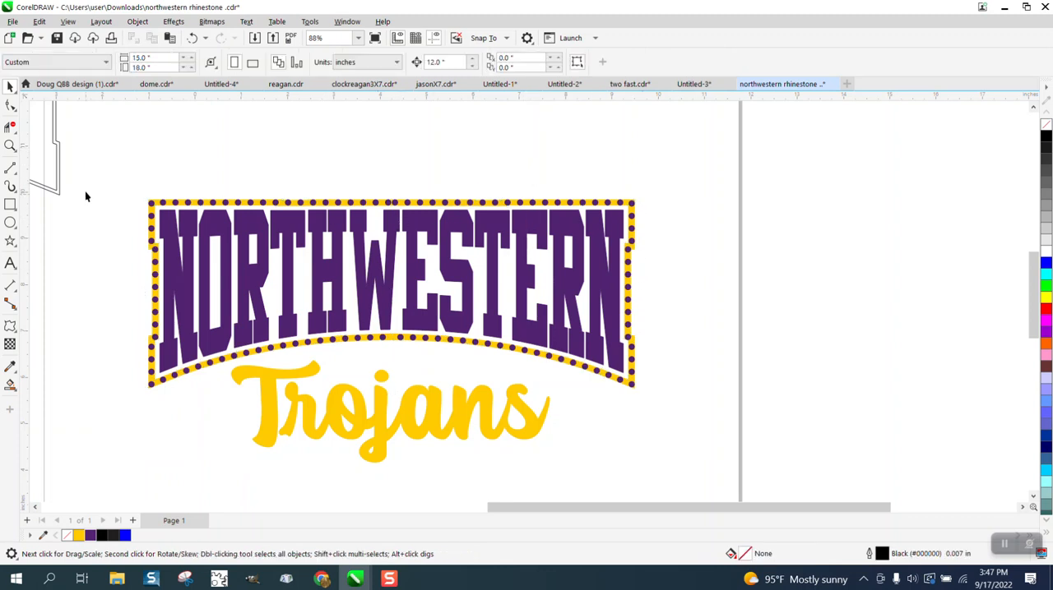
- Examine the spacing of the two closest rhinestones at the middle of the frame's top edge
key("z")
left_click_drag(379, 195, 416, 225)
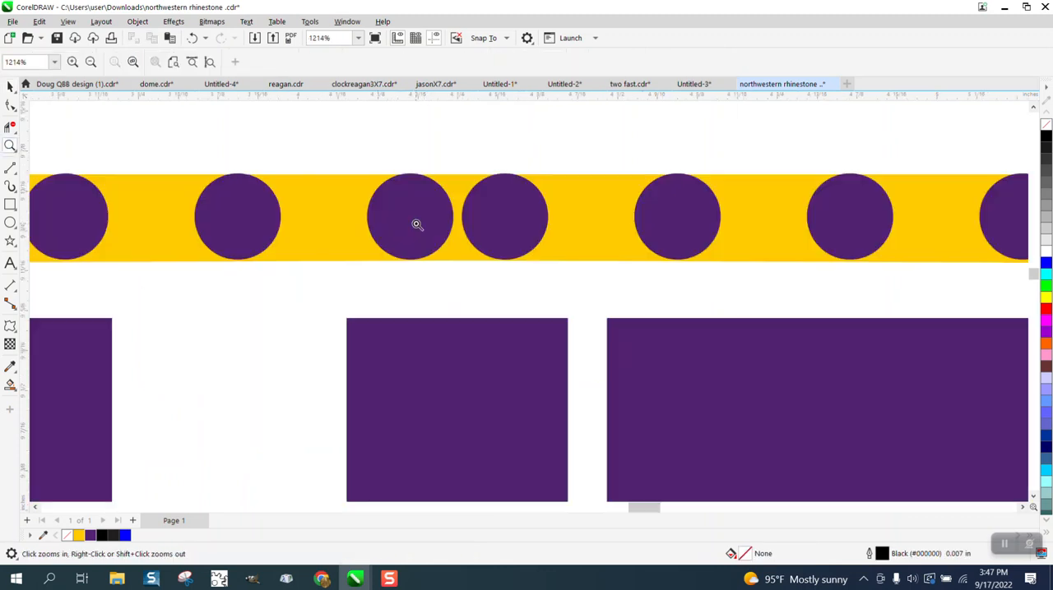
left_click(10, 87)
left_click(417, 194)
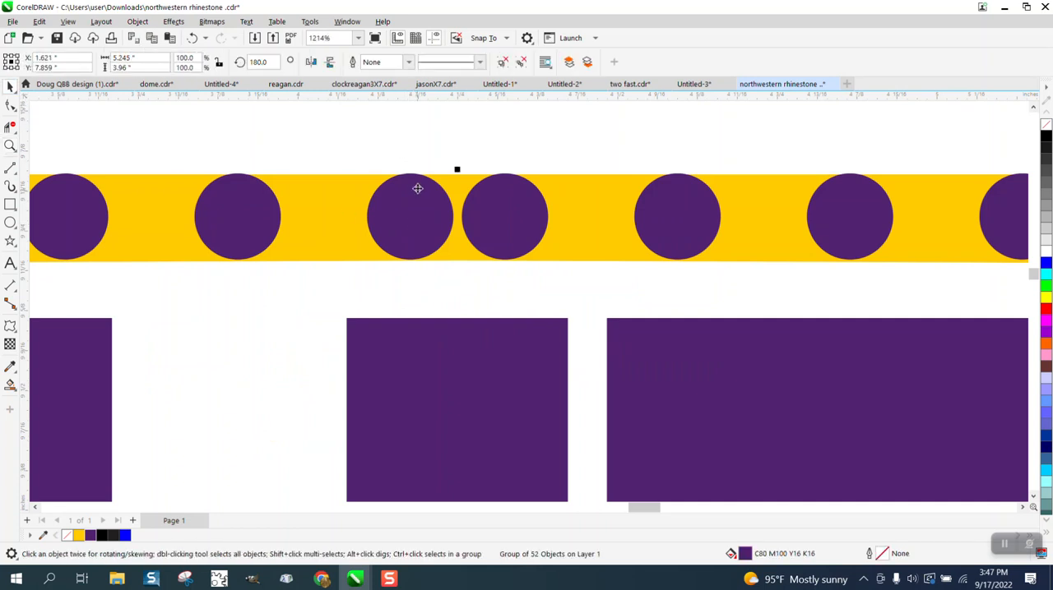
left_click(137, 21)
mouse_move(206, 195)
left_click(452, 154)
scroll(458, 171, "down", 6)
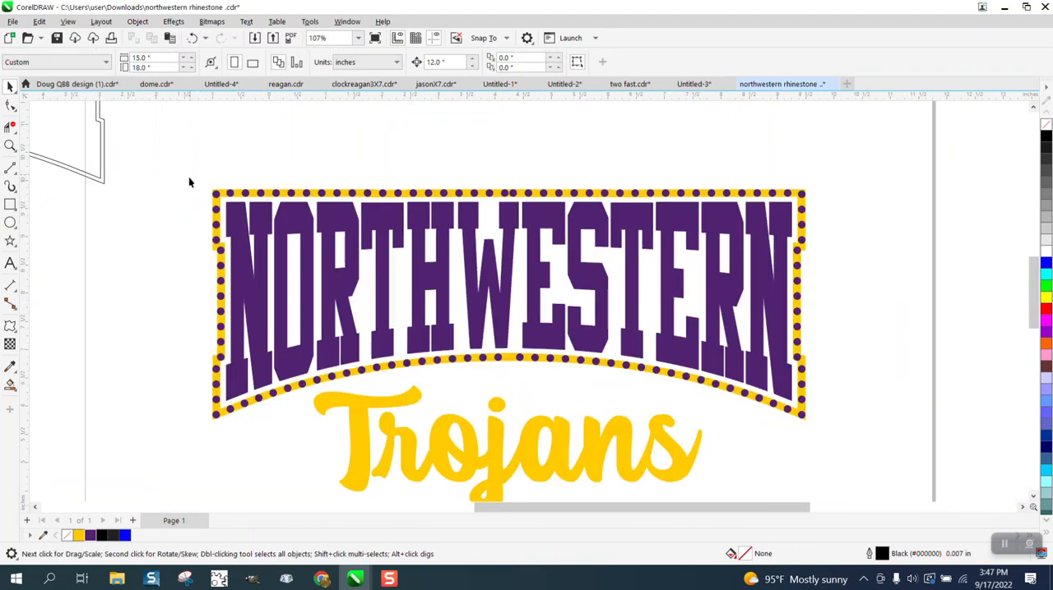
- Select the whole frame with its stones and the NORTHWESTERN lettering, and ungroup all of it
left_click_drag(190, 178, 833, 456)
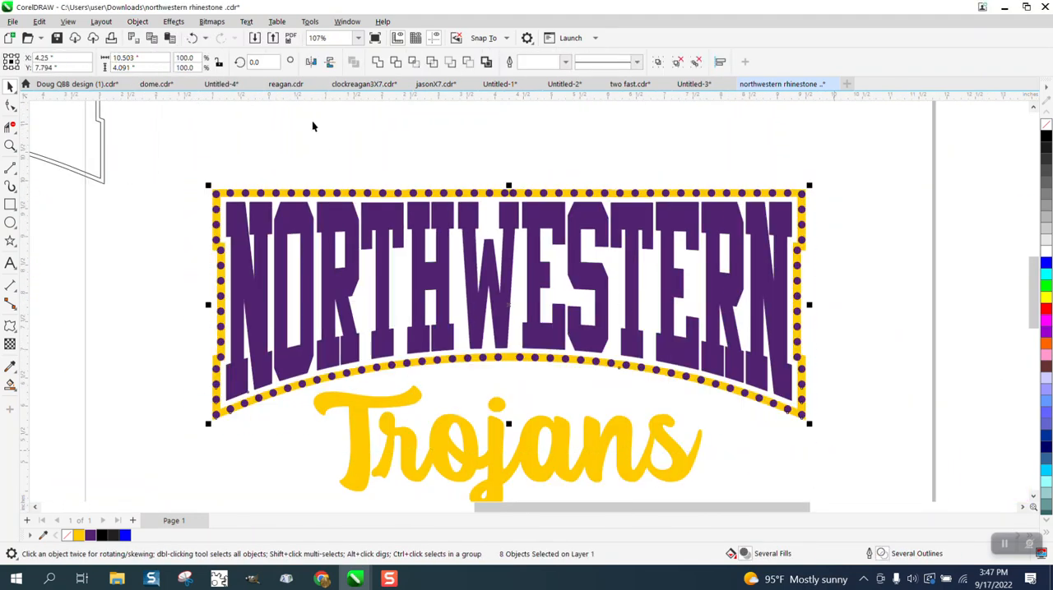
left_click(138, 21)
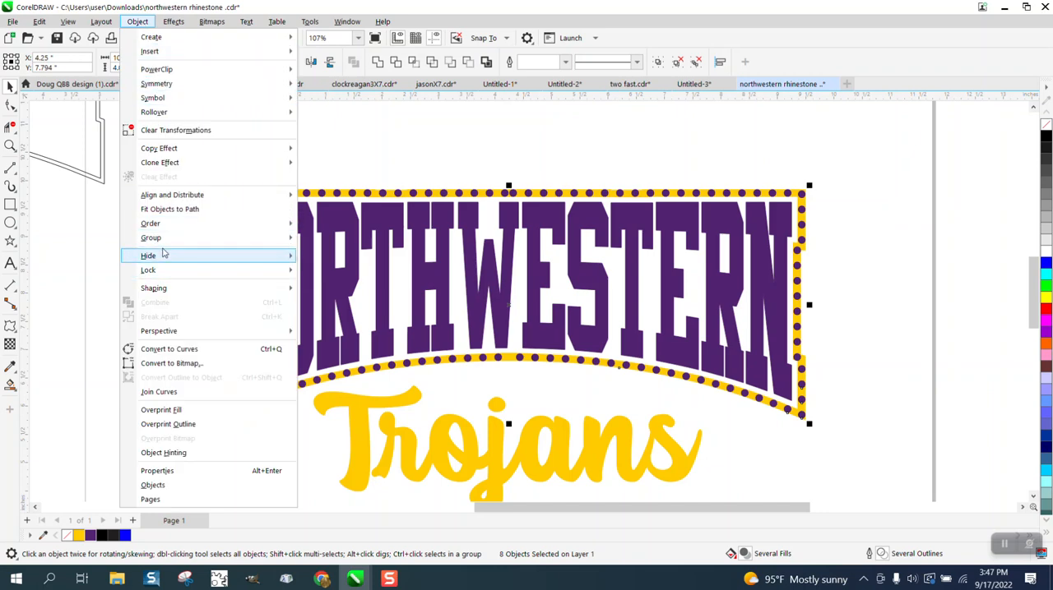
mouse_move(164, 237)
left_click(333, 259)
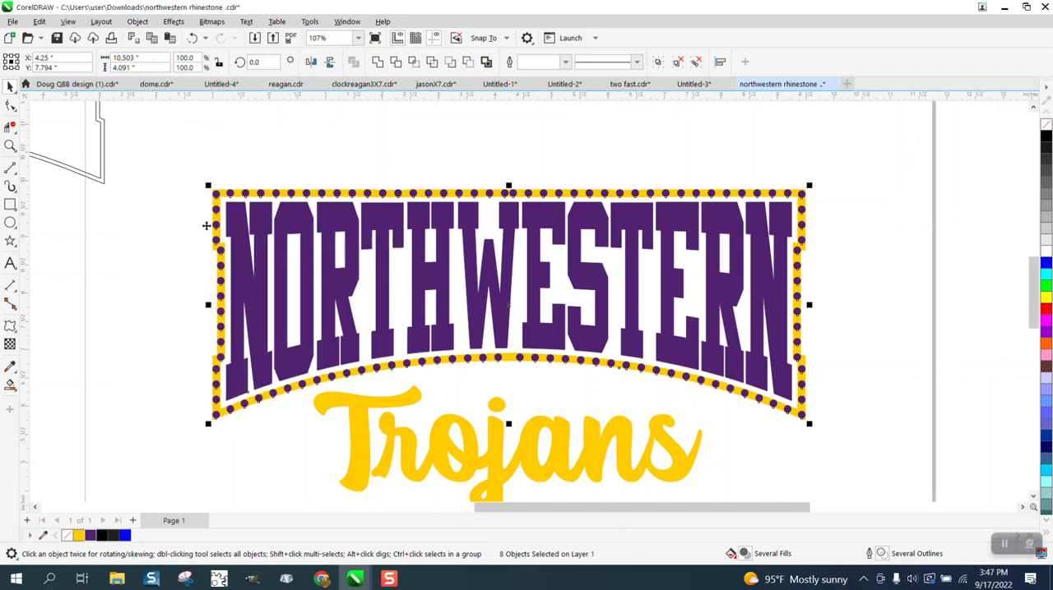
- Move the two crowded stones at the middle of the top edge apart, to X 4.147 and X 4.355 inches
left_click(10, 145)
left_click_drag(483, 173, 590, 237)
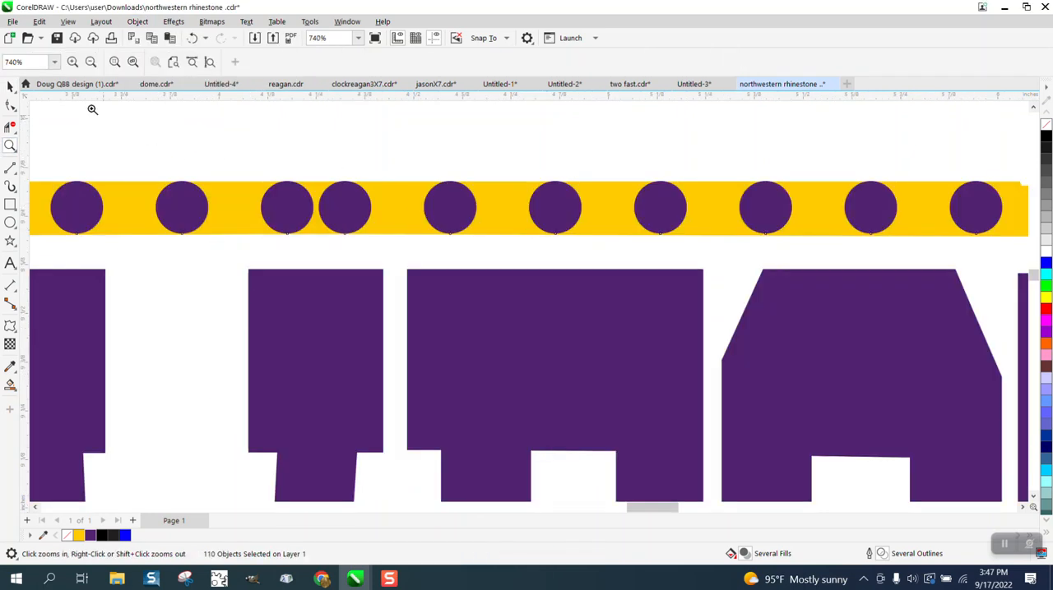
left_click(10, 86)
left_click(291, 194)
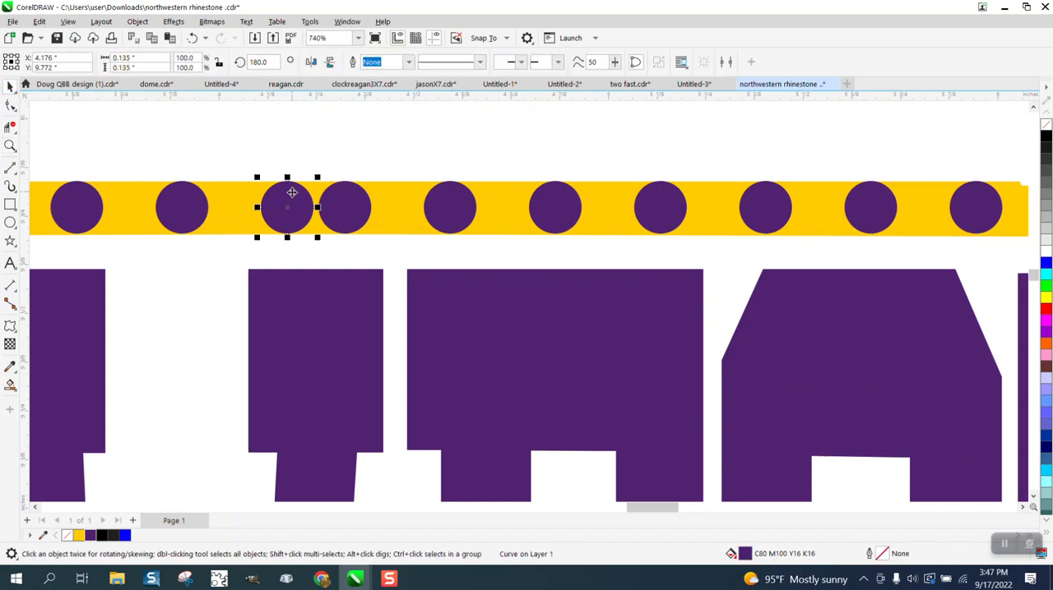
left_click_drag(287, 204, 261, 208)
left_click(343, 207)
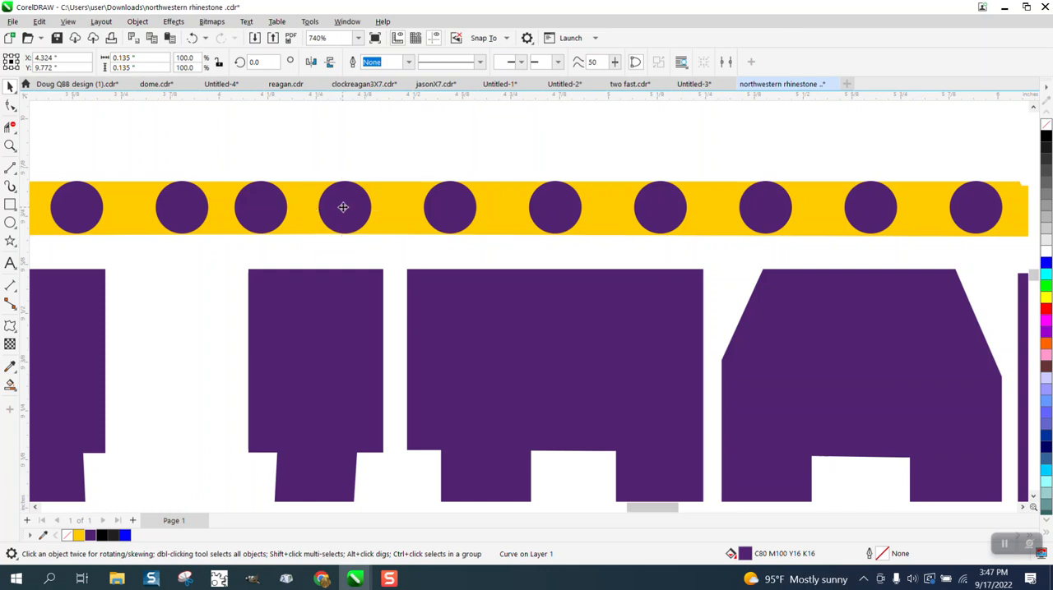
left_click_drag(343, 208, 355, 210)
scroll(351, 149, "down", 1)
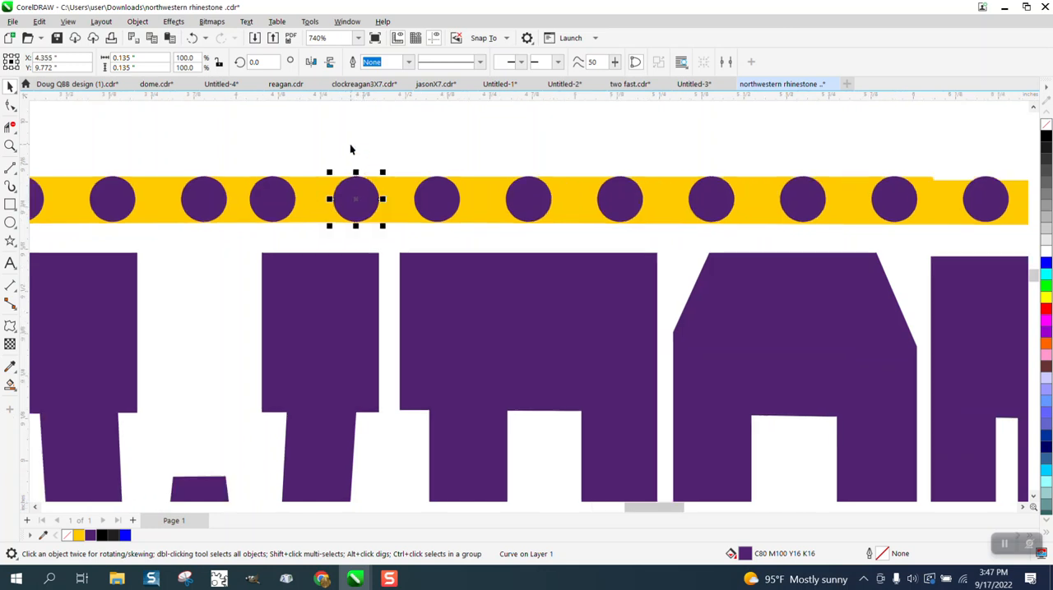
scroll(350, 149, "down", 2)
left_click(301, 180)
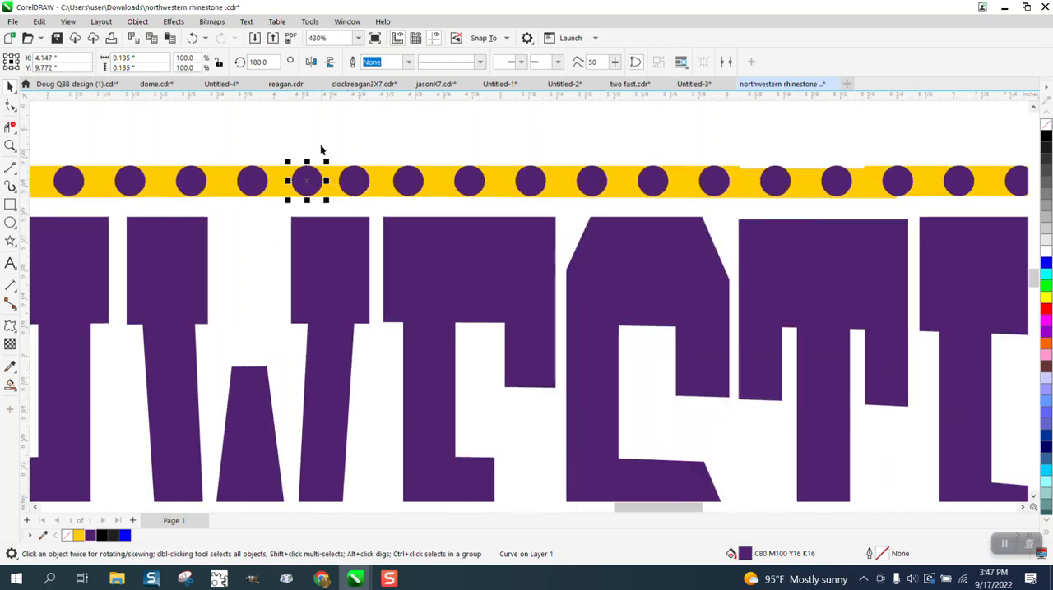
scroll(321, 150, "down", 2)
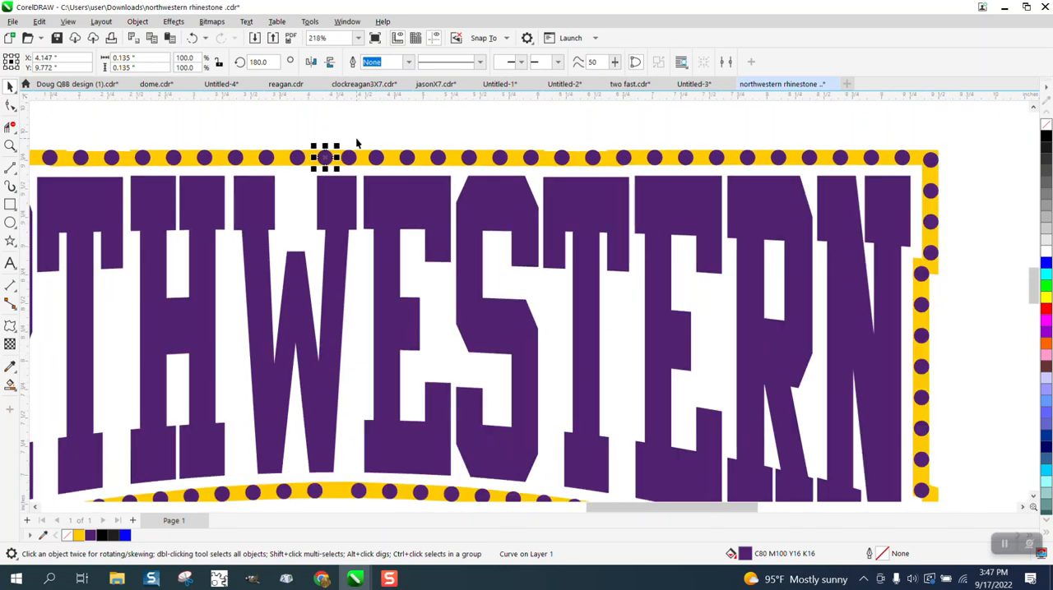
scroll(356, 143, "down", 2)
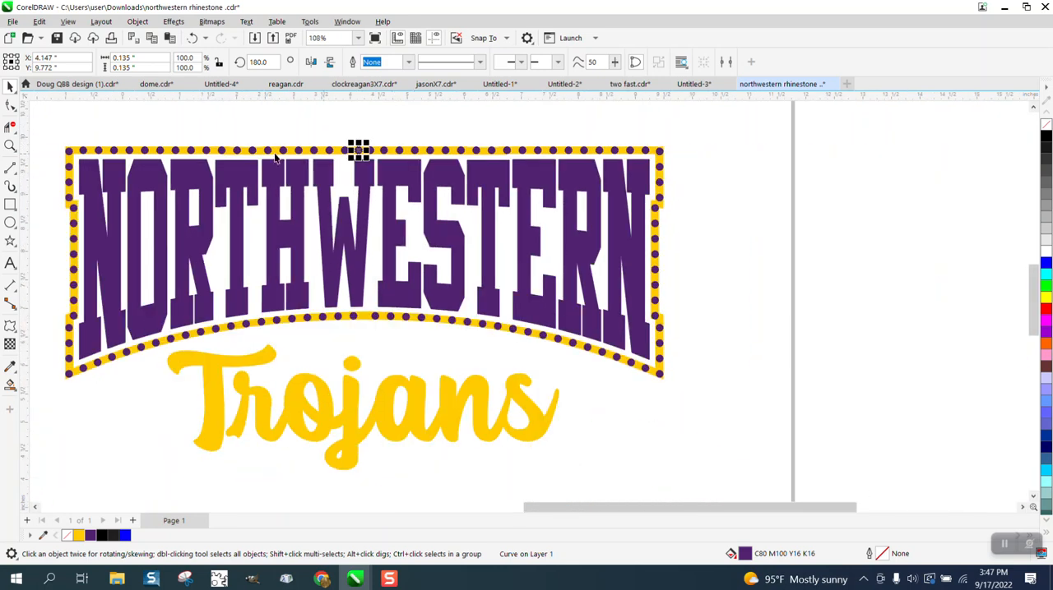
- Select the stones along the frame's top edge between its corner stones to check their count, and clear the selection
left_click(10, 145)
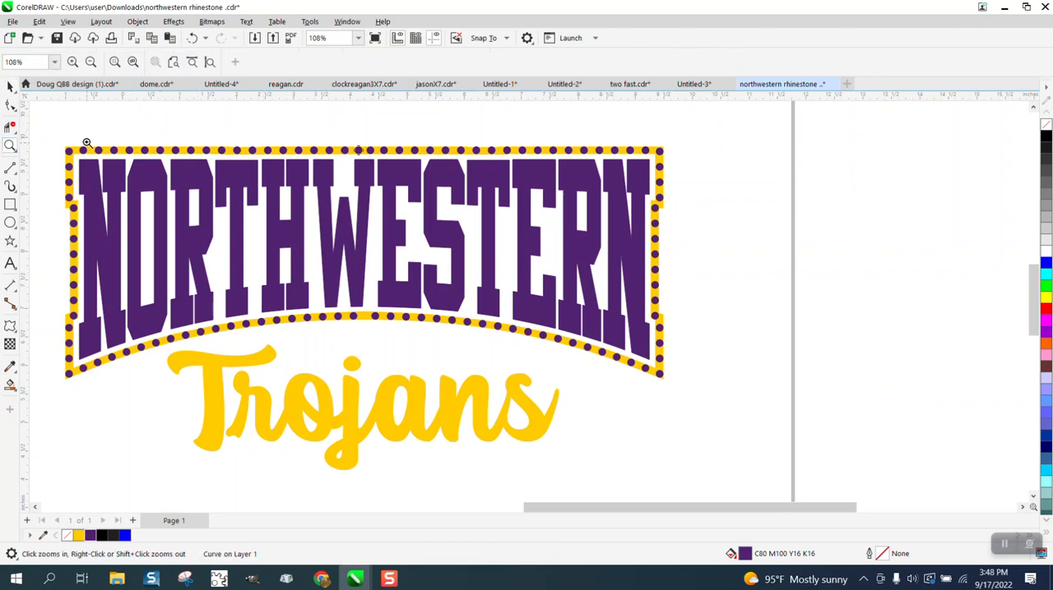
left_click_drag(70, 140, 731, 226)
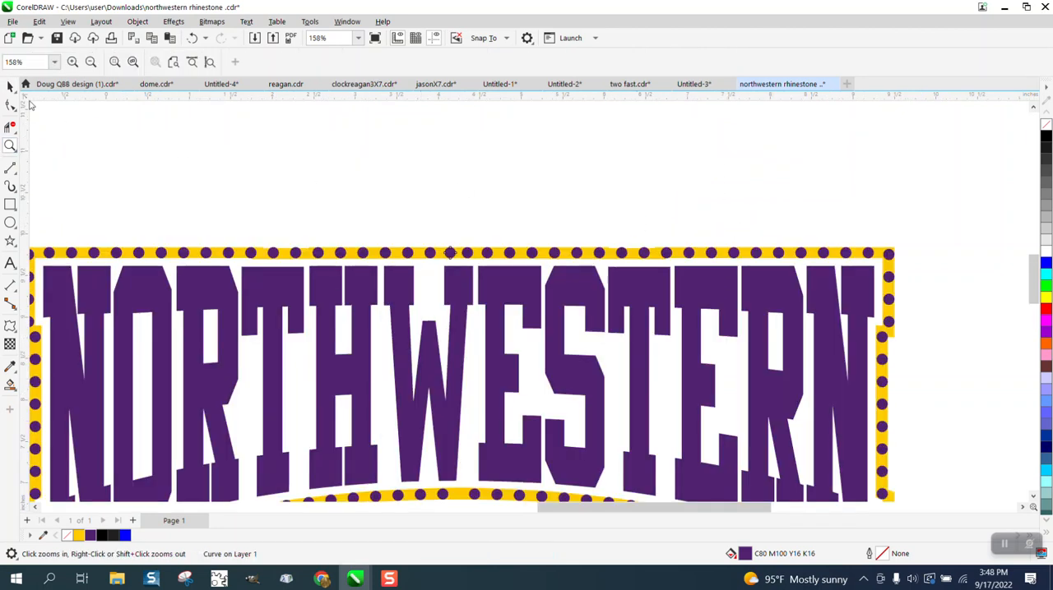
left_click(10, 86)
scroll(153, 132, "down", 2)
left_click_drag(84, 197, 637, 216)
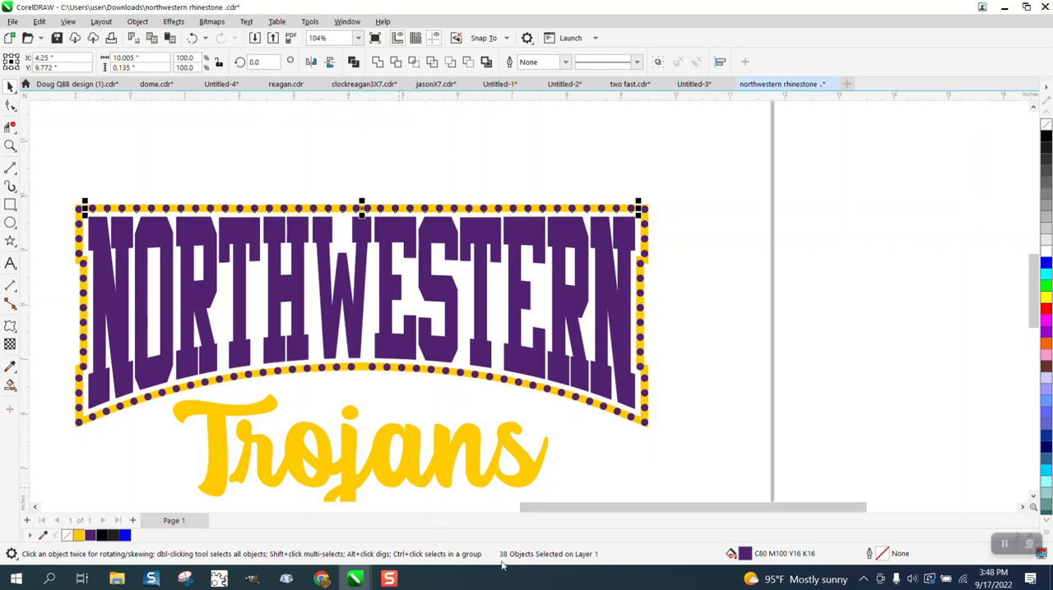
left_click(369, 183)
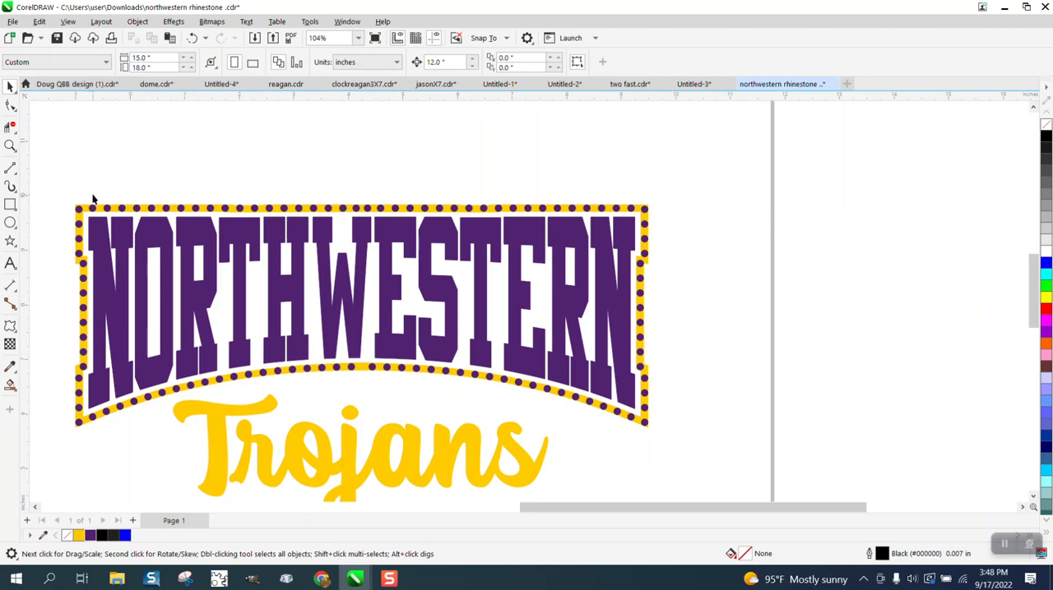
- Try deleting the top-edge stones between the outermost one at each end, and undo the deletion
left_click_drag(104, 208, 623, 216)
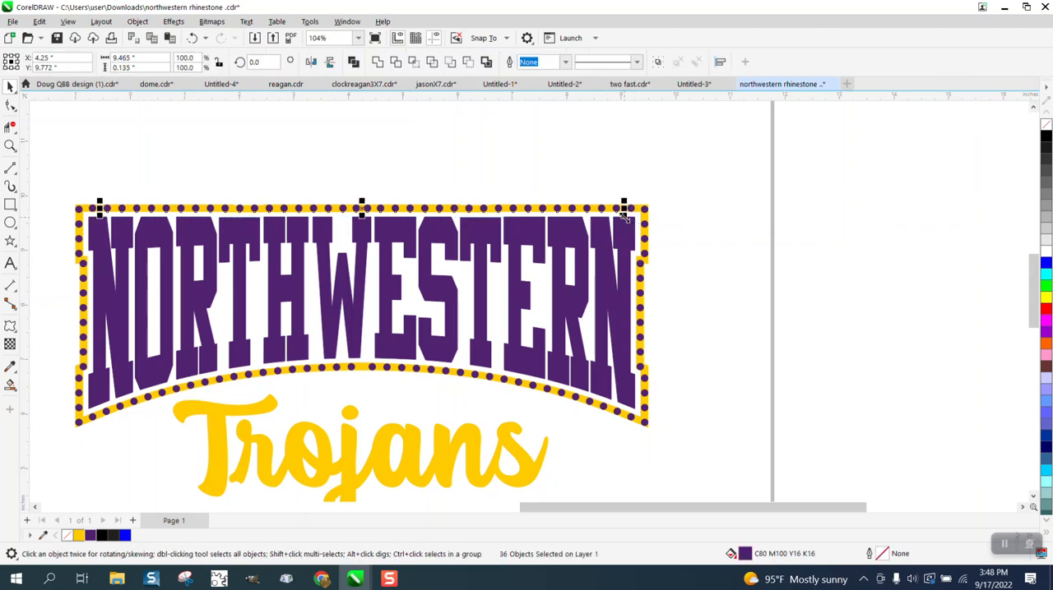
key("Delete")
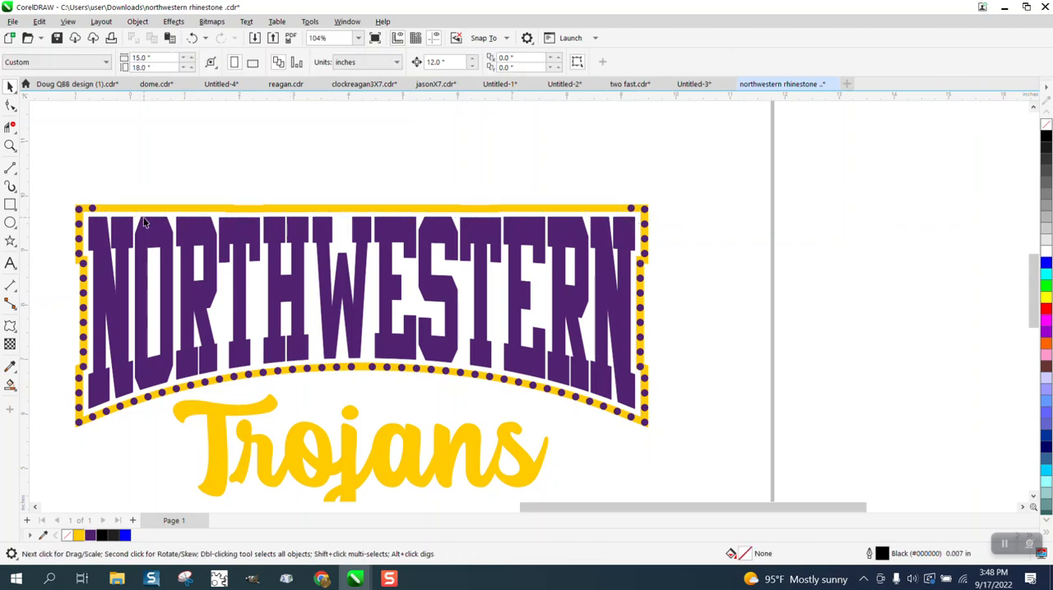
left_click(93, 210)
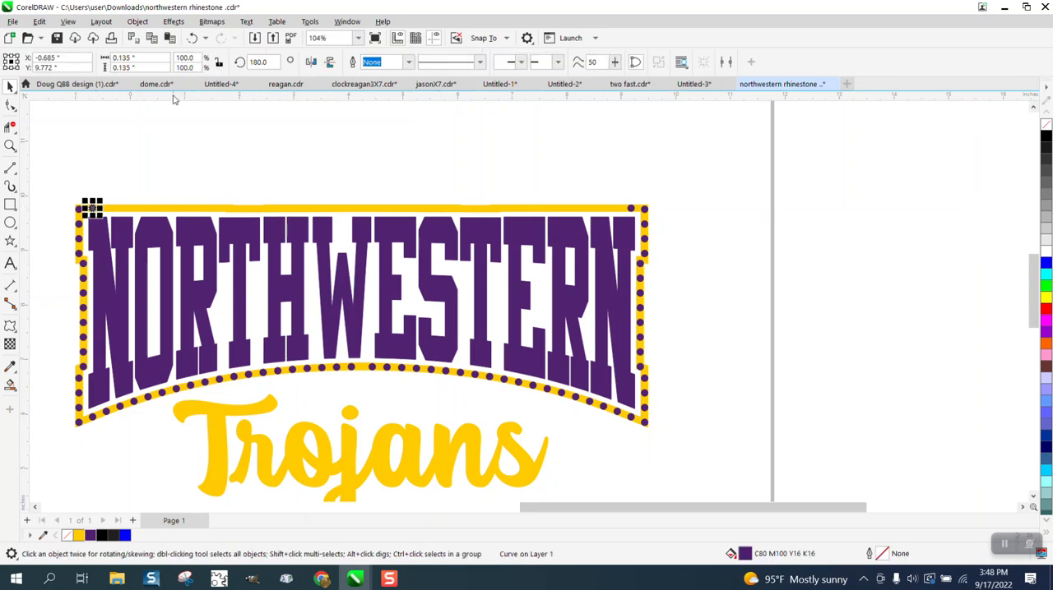
left_click(190, 39)
left_click(105, 180)
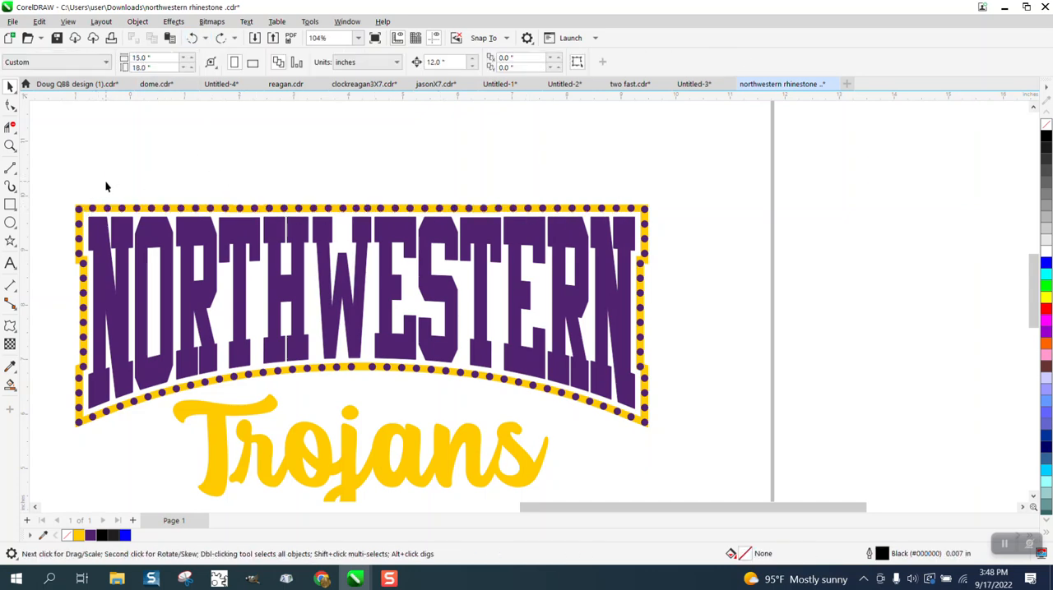
- Delete the top-edge stones between the ones nearest the frame's upper corners, keeping those two end stones
left_click_drag(102, 212, 623, 224)
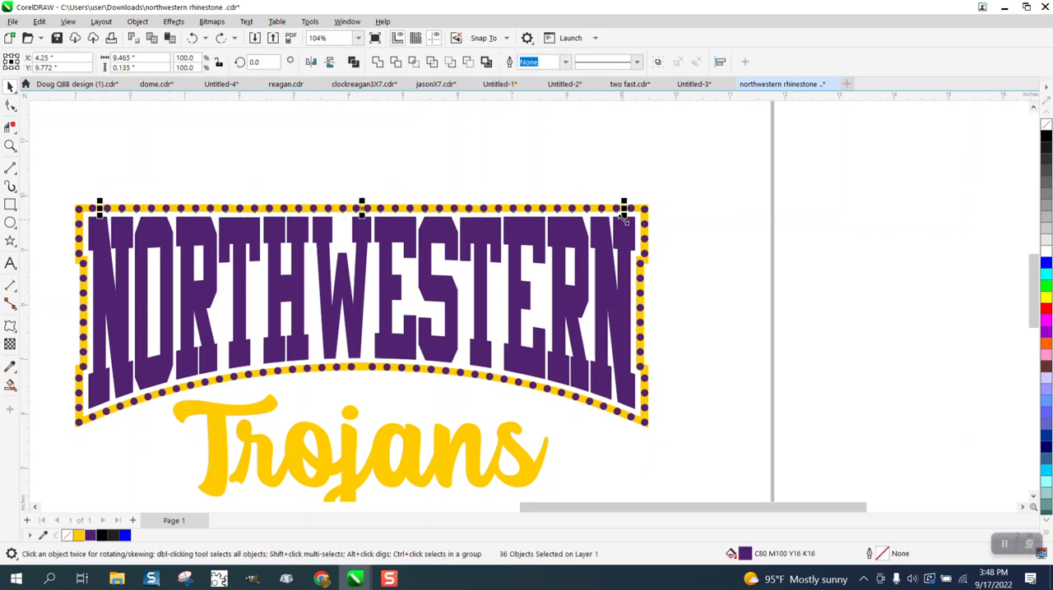
key("Delete")
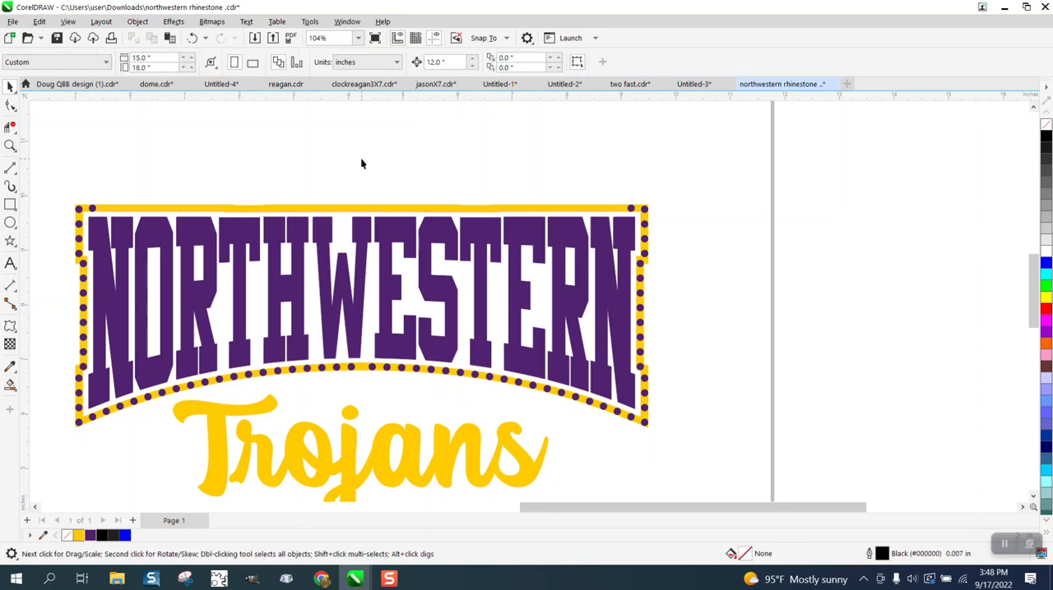
- Select the two remaining top-edge end stones and set up a blend between them with 36 steps
left_click(92, 209)
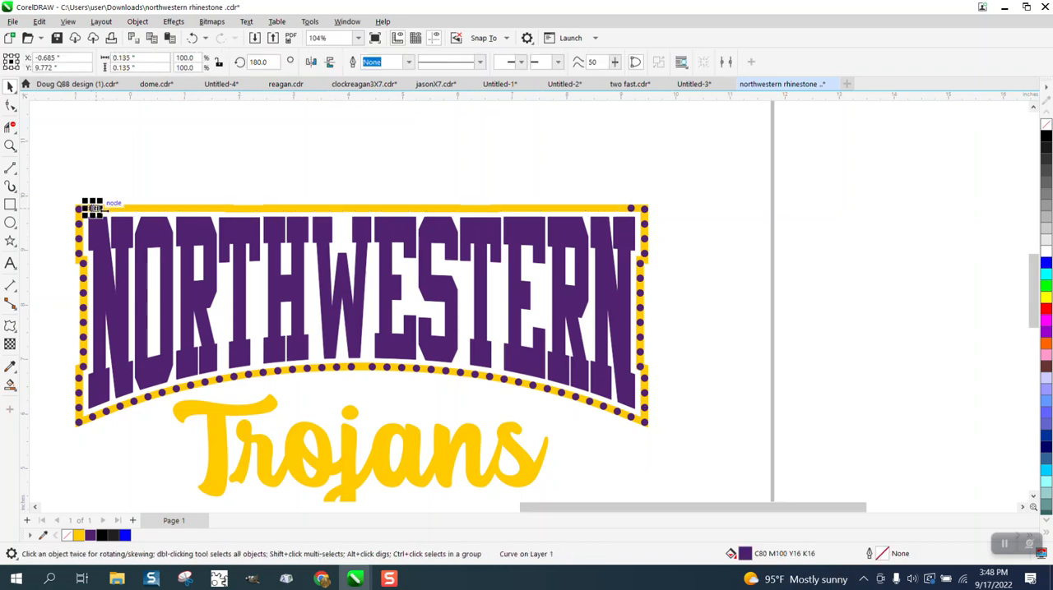
left_click(631, 211, "shift")
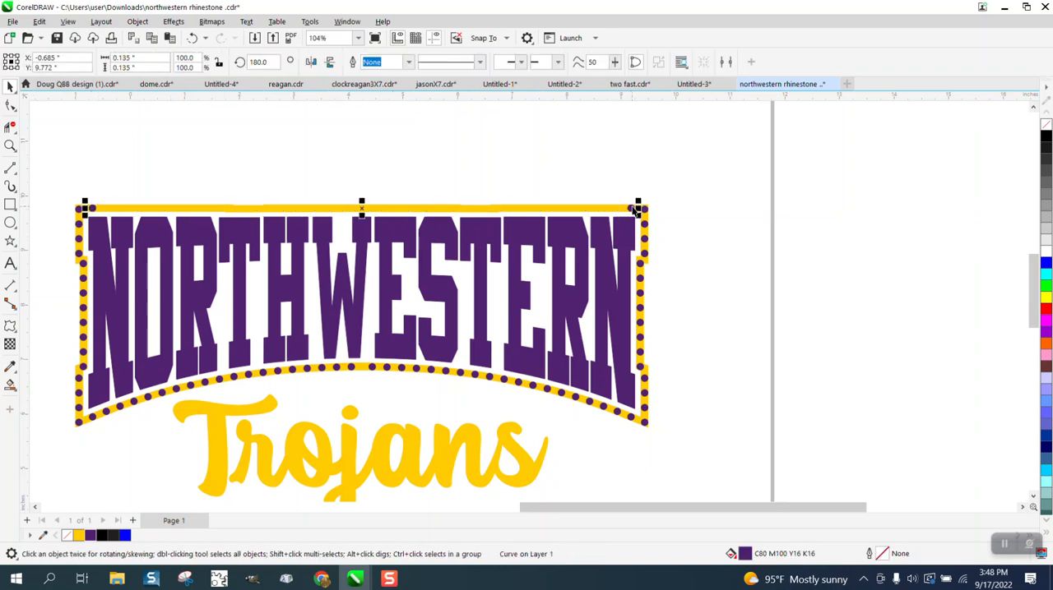
left_click(171, 23)
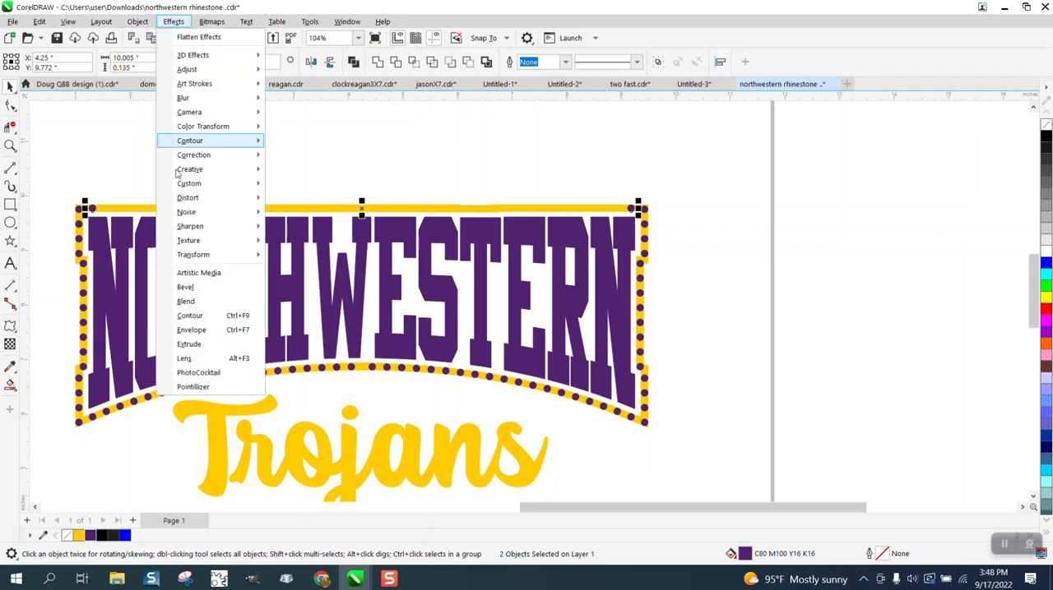
left_click(189, 290)
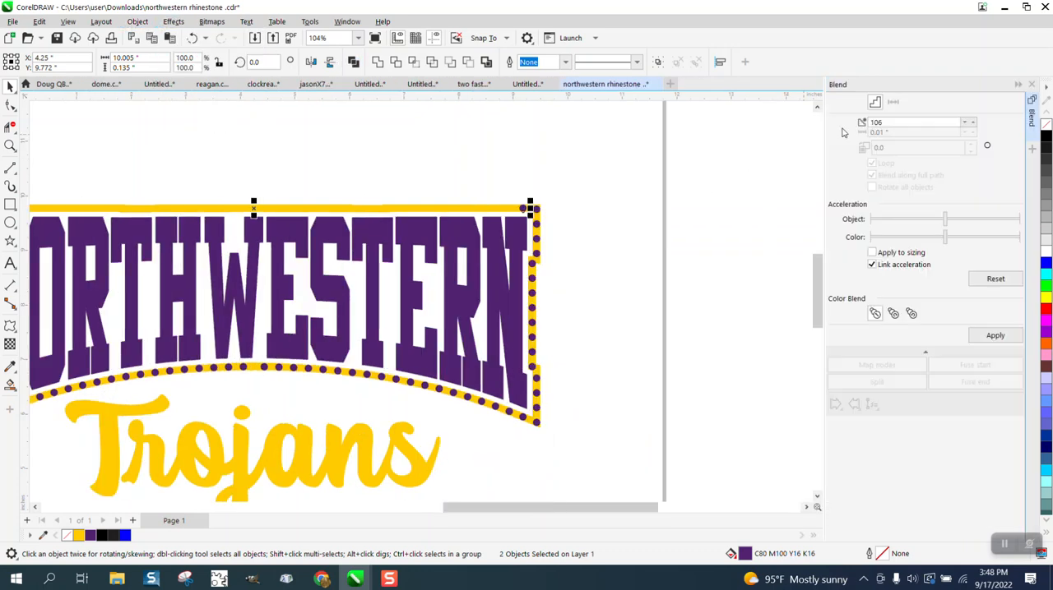
left_click_drag(884, 123, 838, 128)
type("36")
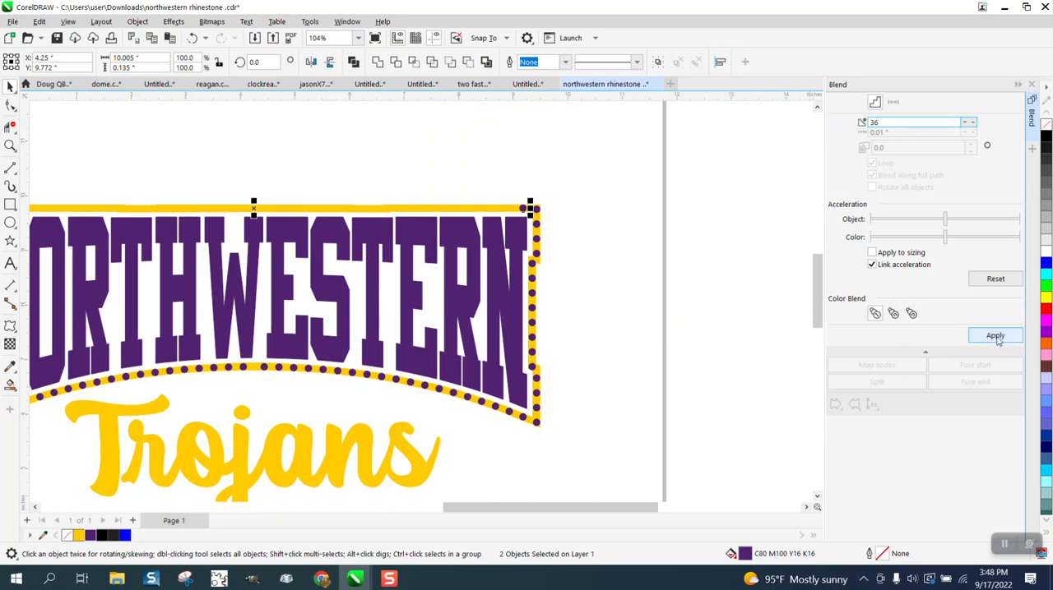
- Try to apply the blend between the two end stones, undo it, and clear the selection
left_click(995, 337)
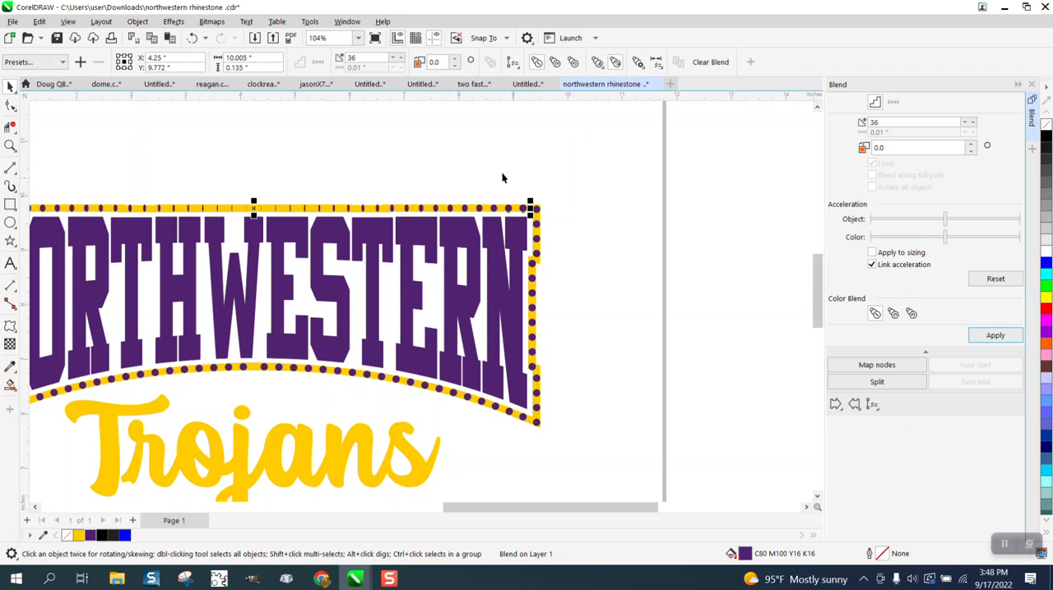
left_click(191, 39)
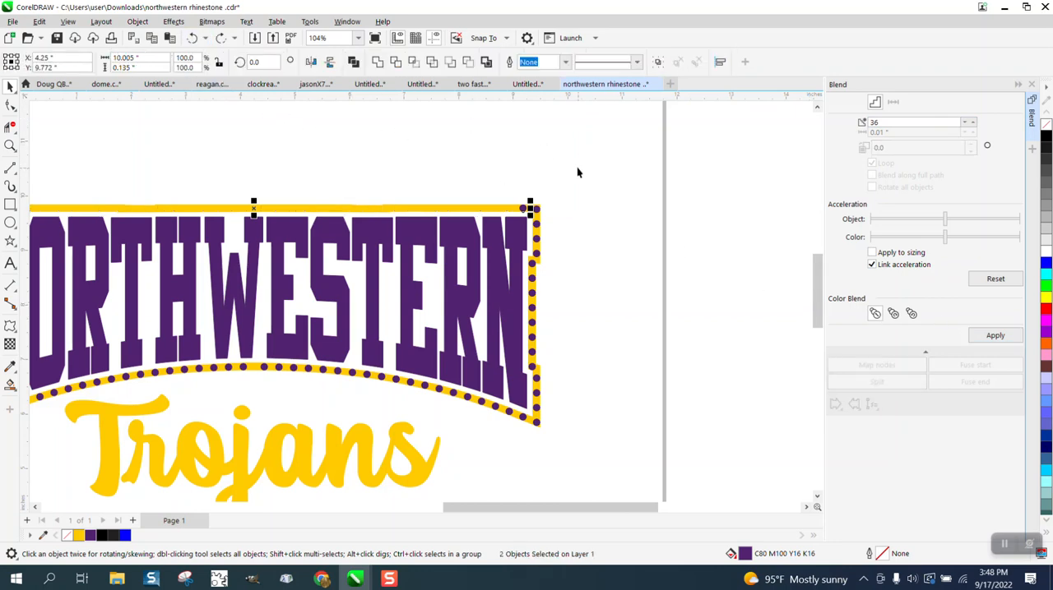
left_click(650, 171)
- Mirror the stone at the left end of the frame's top edge horizontally
scroll(657, 187, "down", 2)
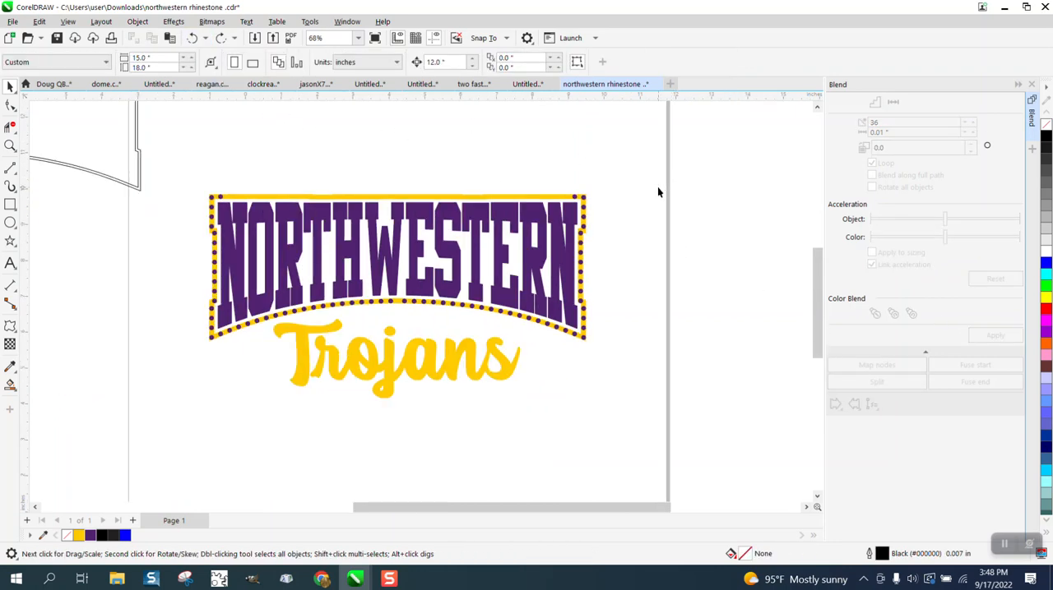
left_click(10, 146)
left_click_drag(210, 192, 271, 224)
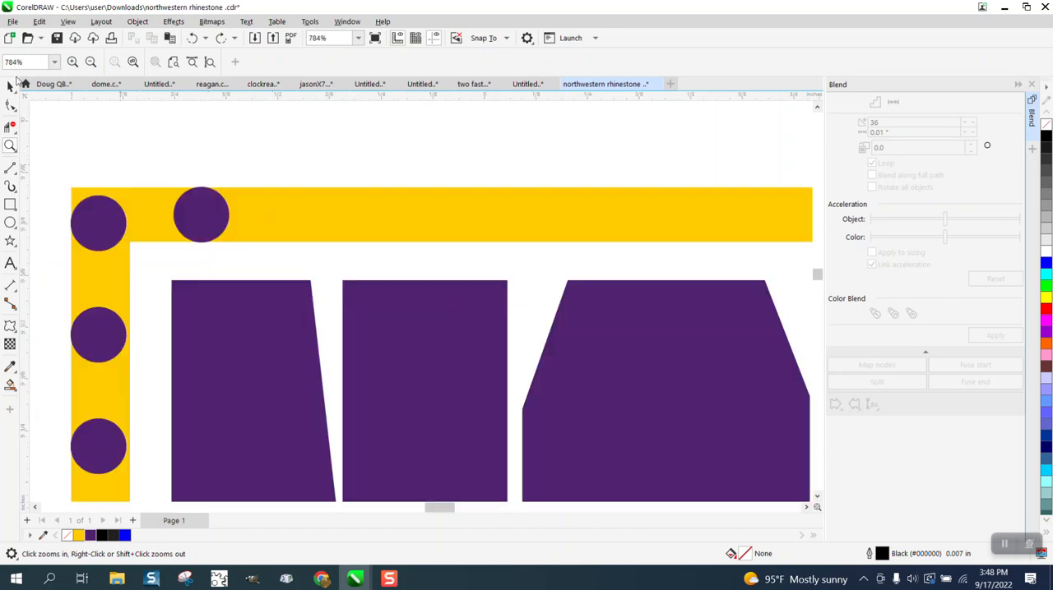
left_click(10, 87)
left_click(204, 197)
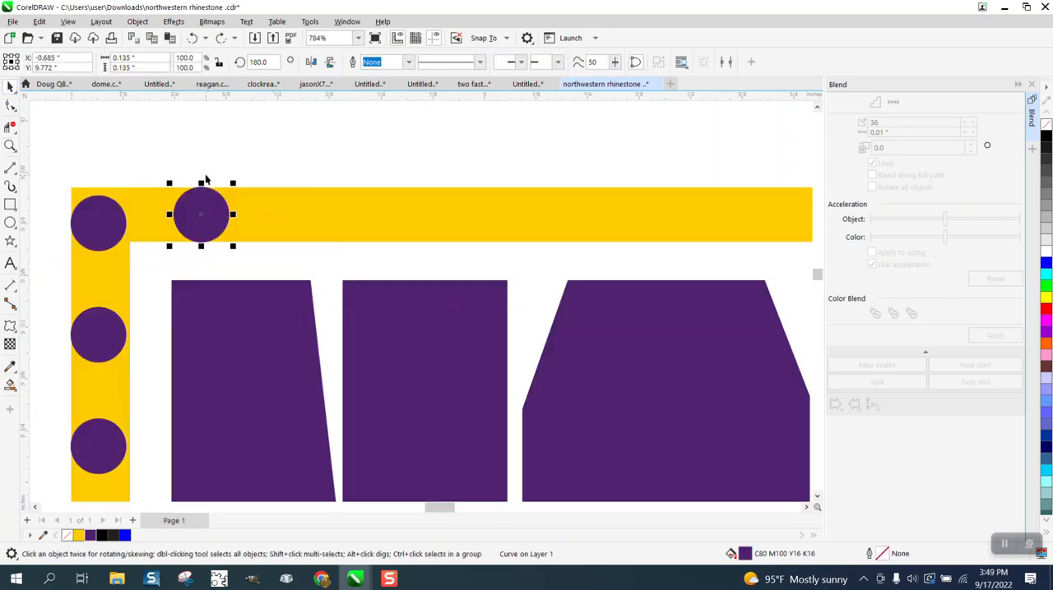
left_click(311, 64)
- Blend the two top-edge end stones with 36 steps to fill the edge evenly, and clear the selection
key("F4")
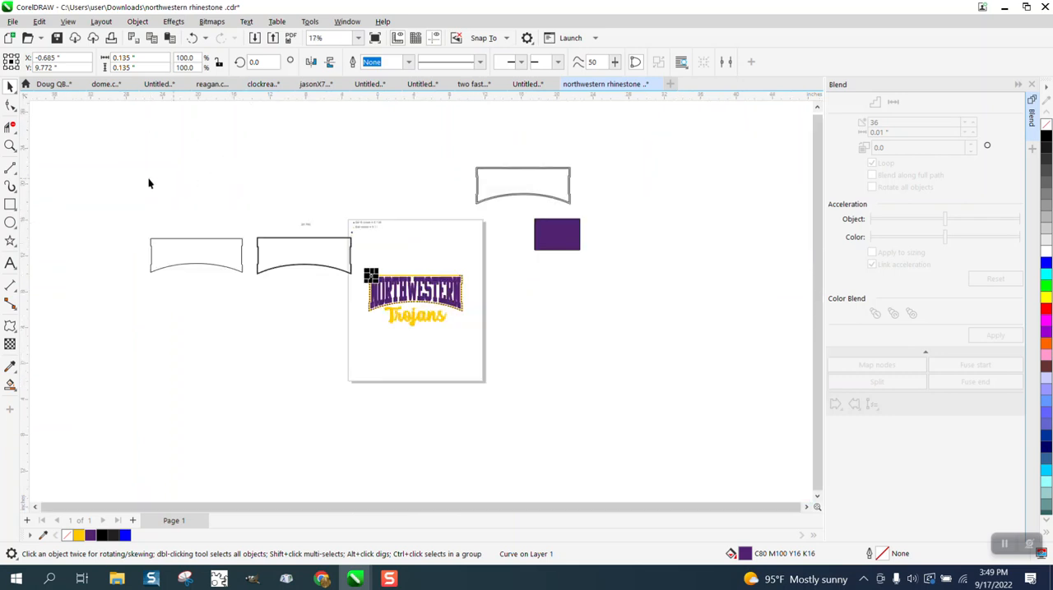
key("z")
left_click_drag(353, 272, 526, 314)
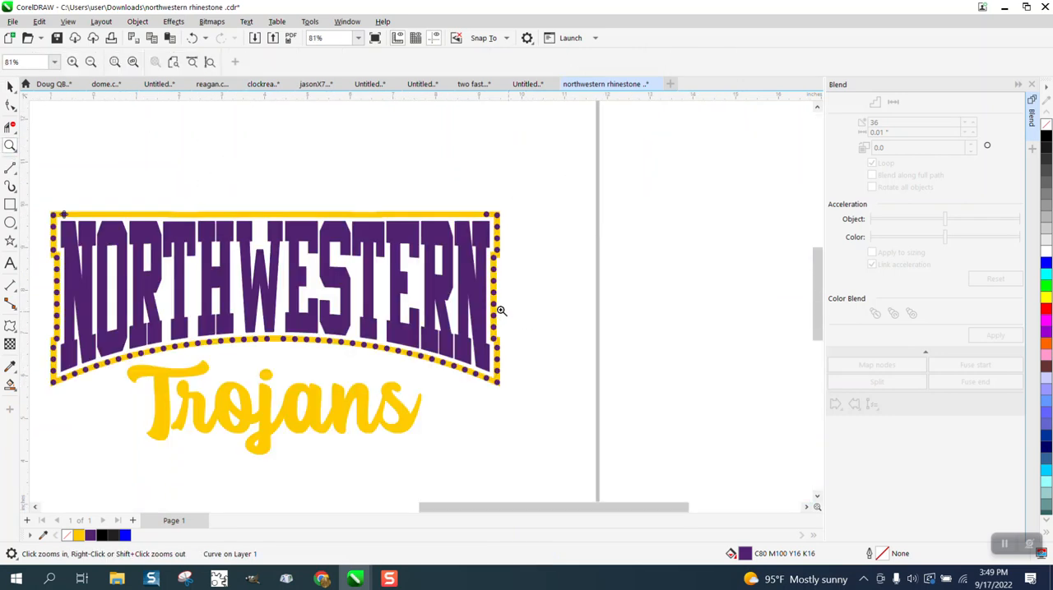
key("space")
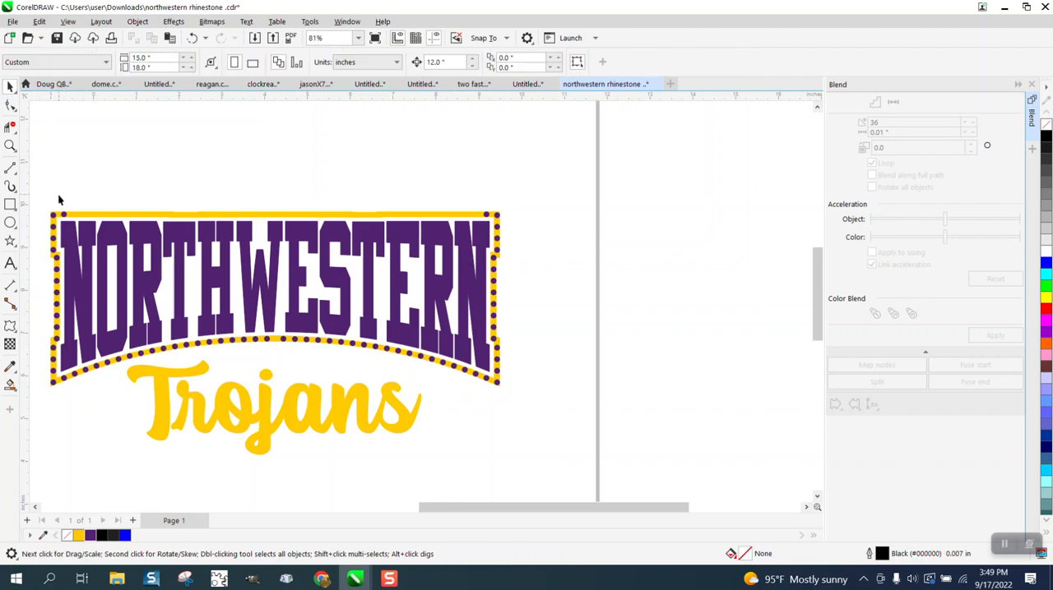
left_click_drag(57, 201, 500, 229)
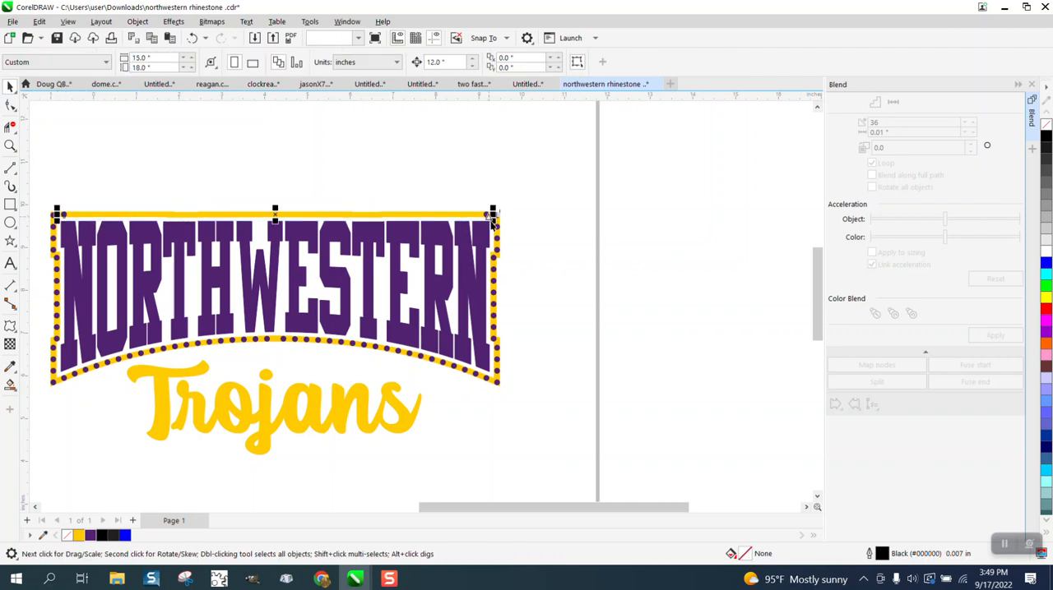
left_click(995, 336)
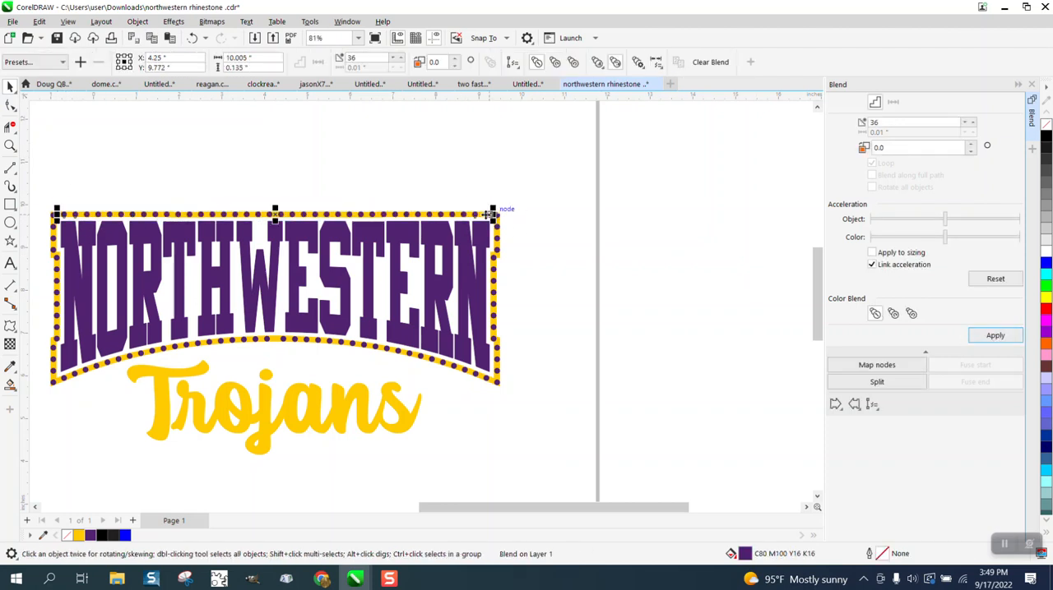
left_click(442, 178)
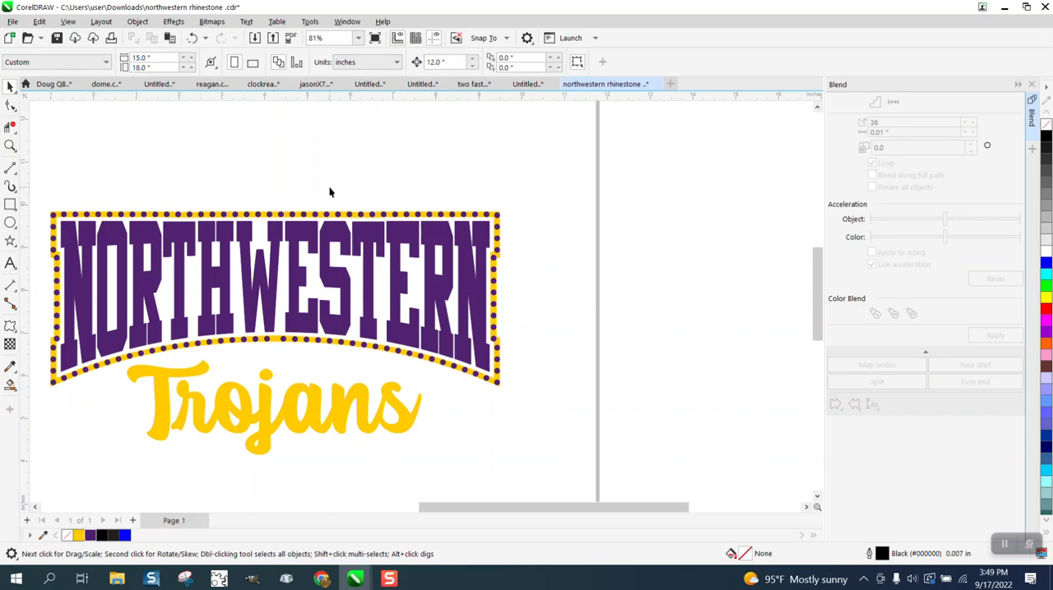
left_click(10, 146)
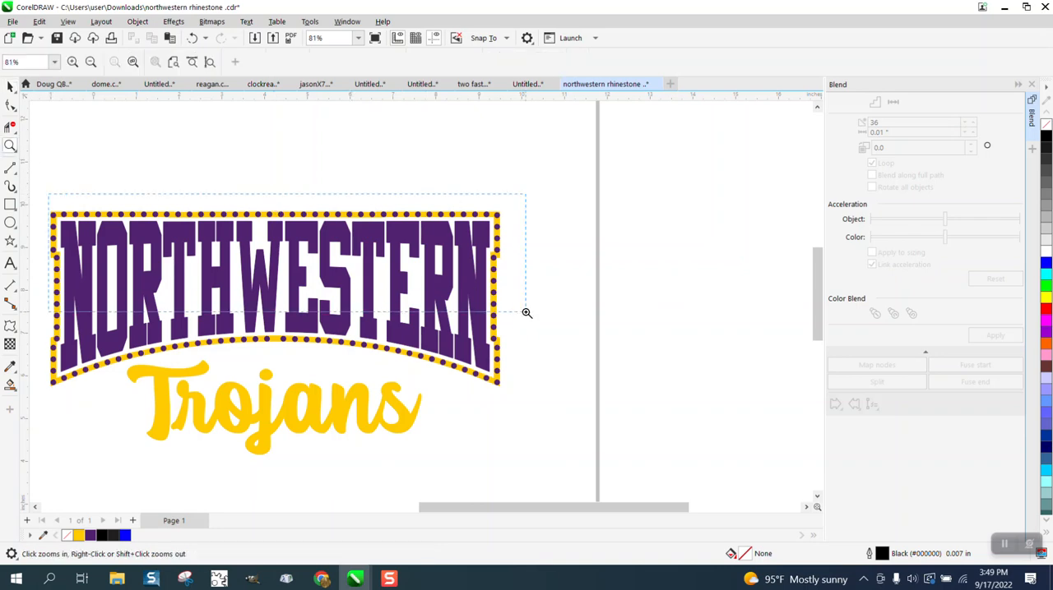
left_click(527, 310)
scroll(421, 223, "down", 2)
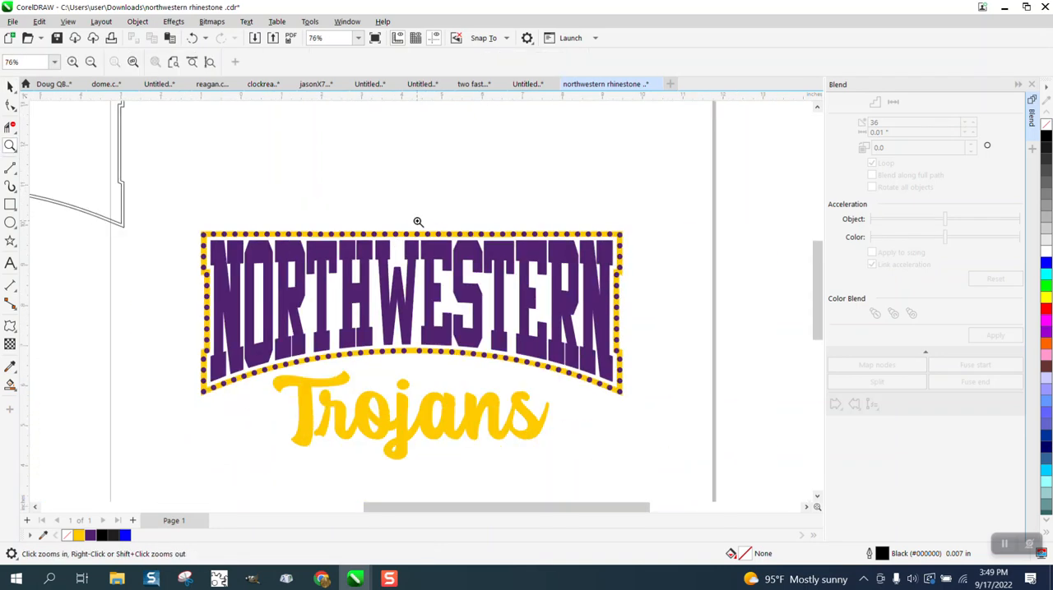
left_click_drag(188, 212, 648, 468)
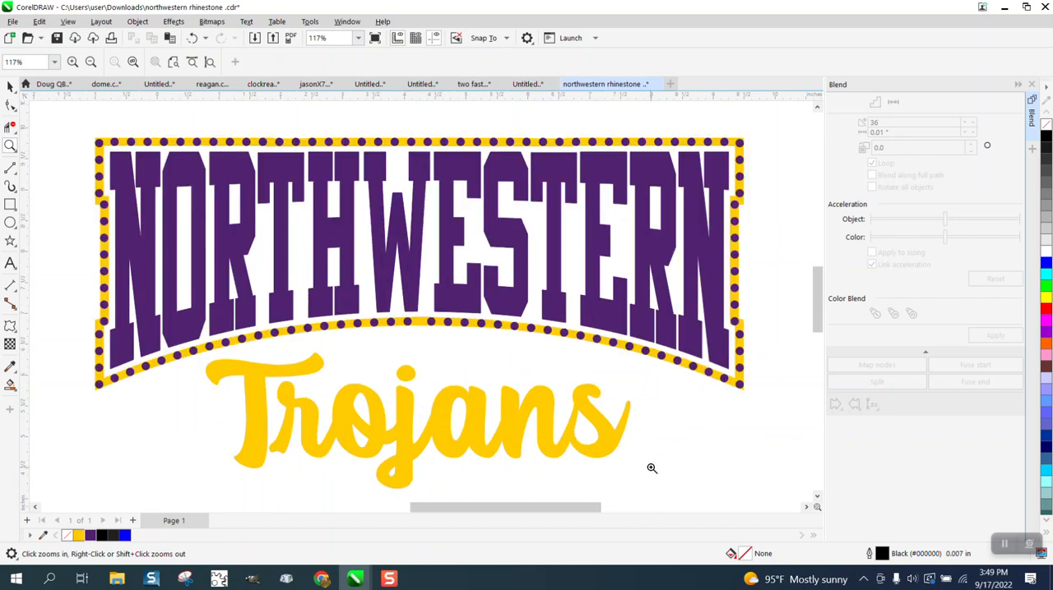